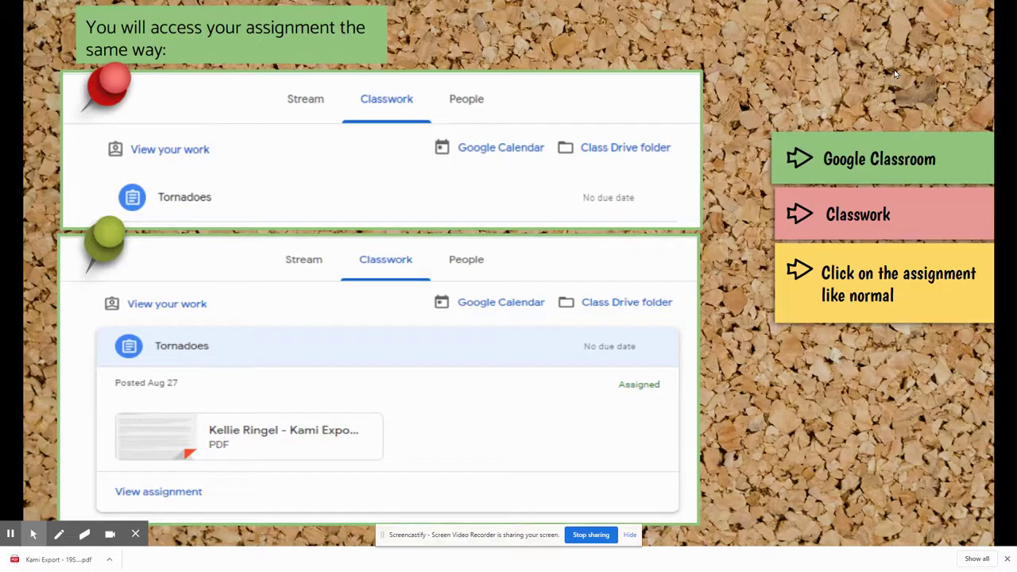
Step: Advance through the slides to the 'What can you do in Kami?' overview, then switch windows
key("Right")
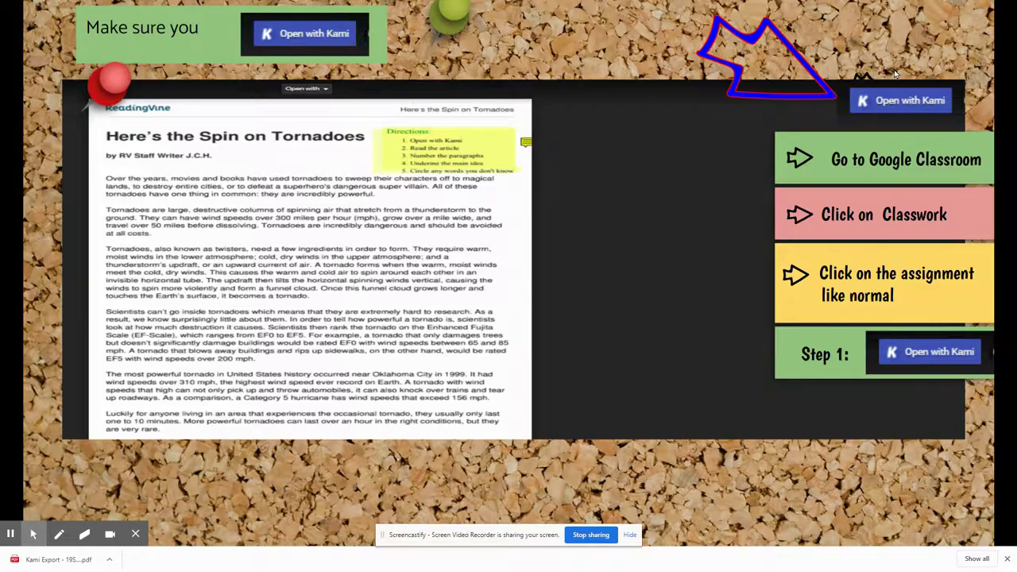
key("Right")
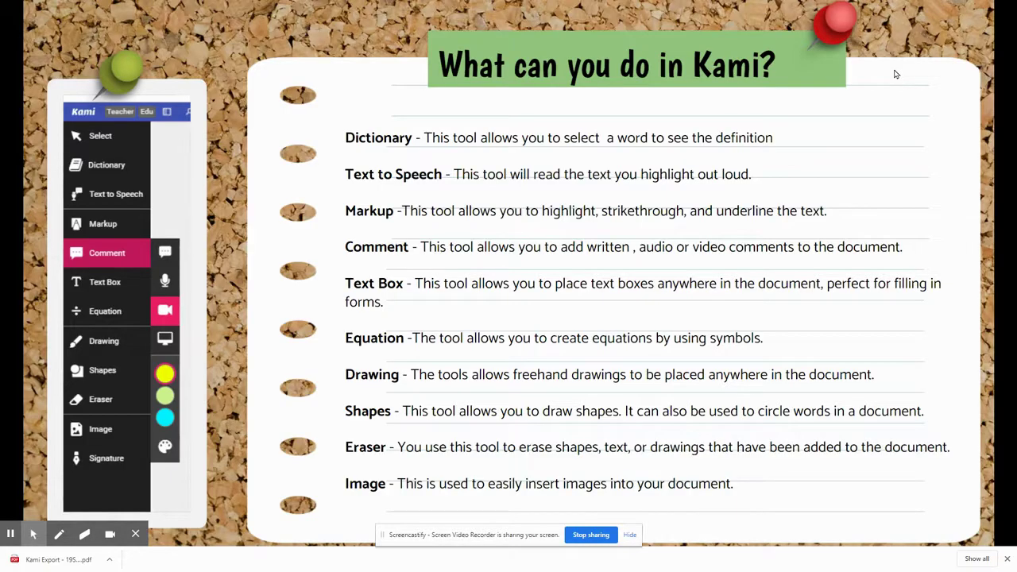
key("alt+Tab")
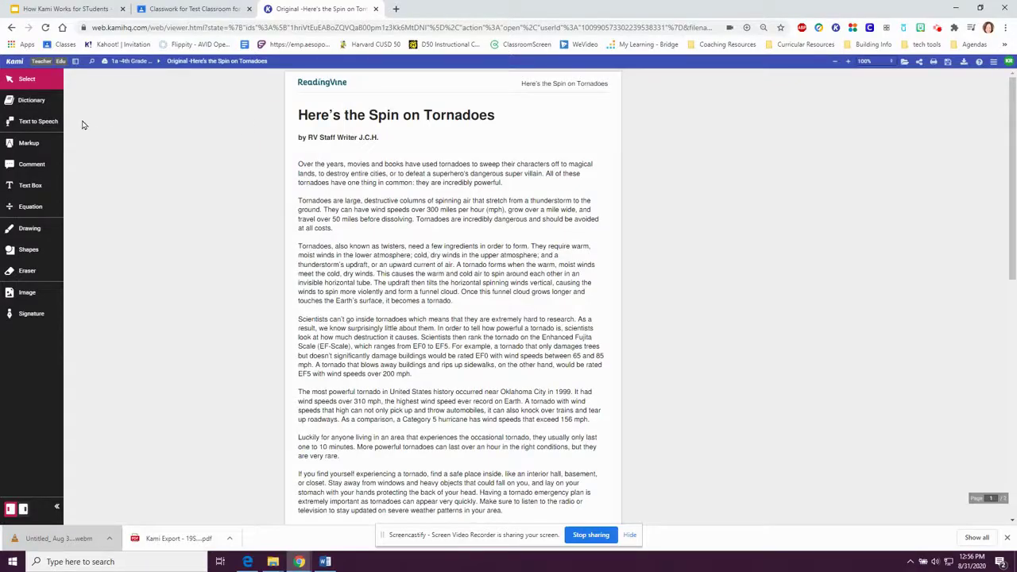
Step: Look up the dictionary definition of 'Tornadoes' in the title, then close the popup
mouse_move(14, 82)
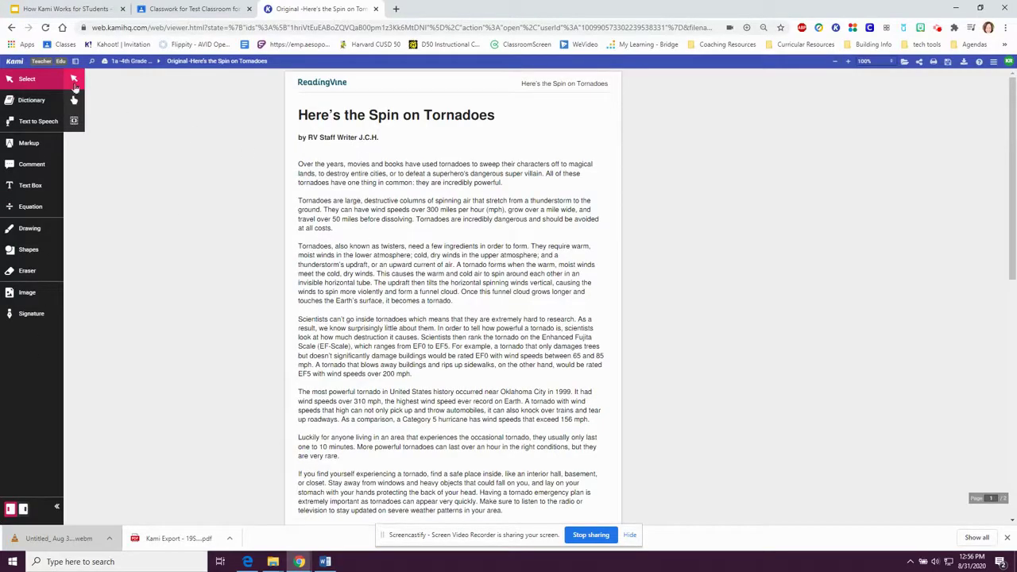
left_click(31, 99)
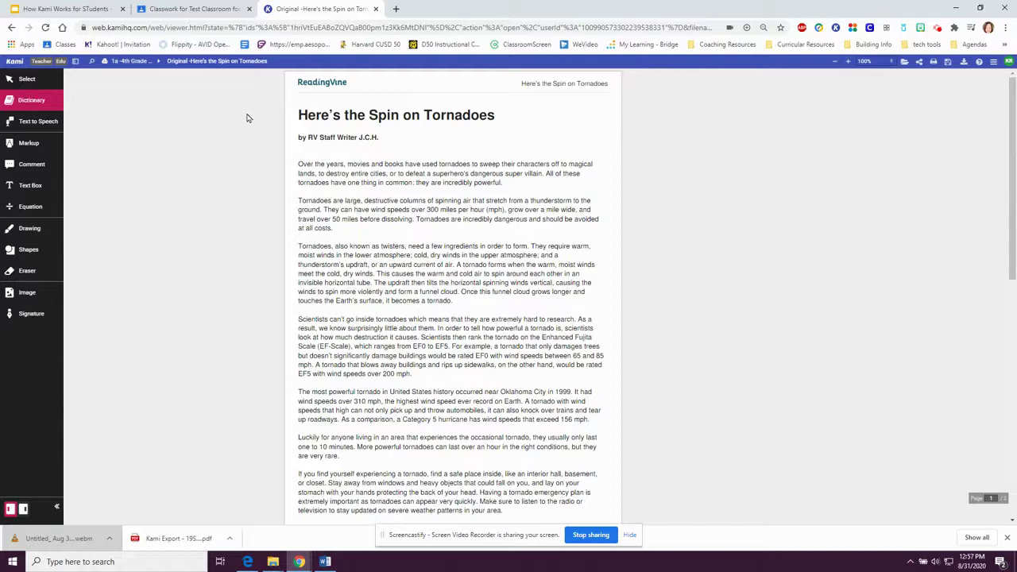
left_click_drag(423, 111, 494, 116)
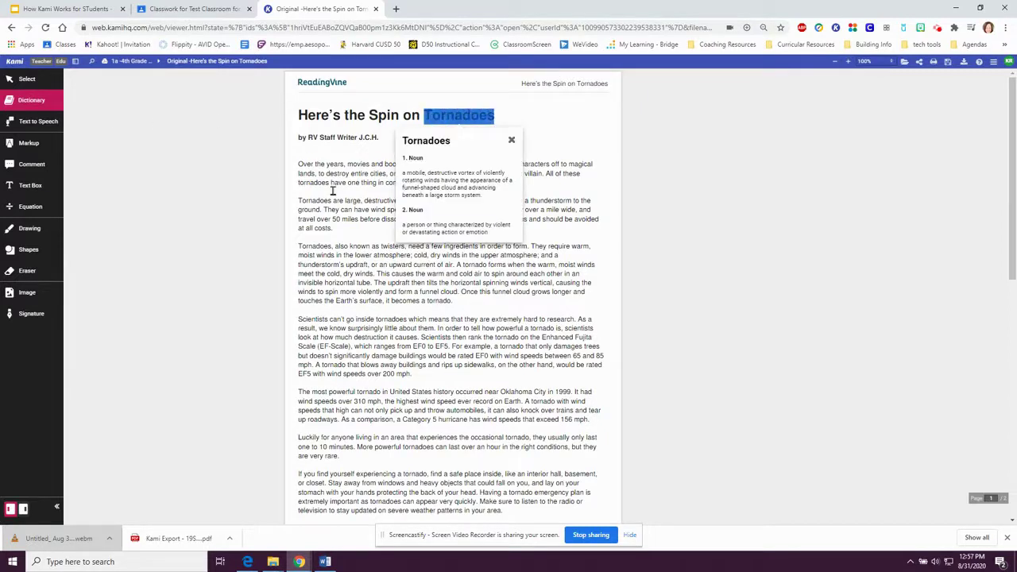
left_click(515, 141)
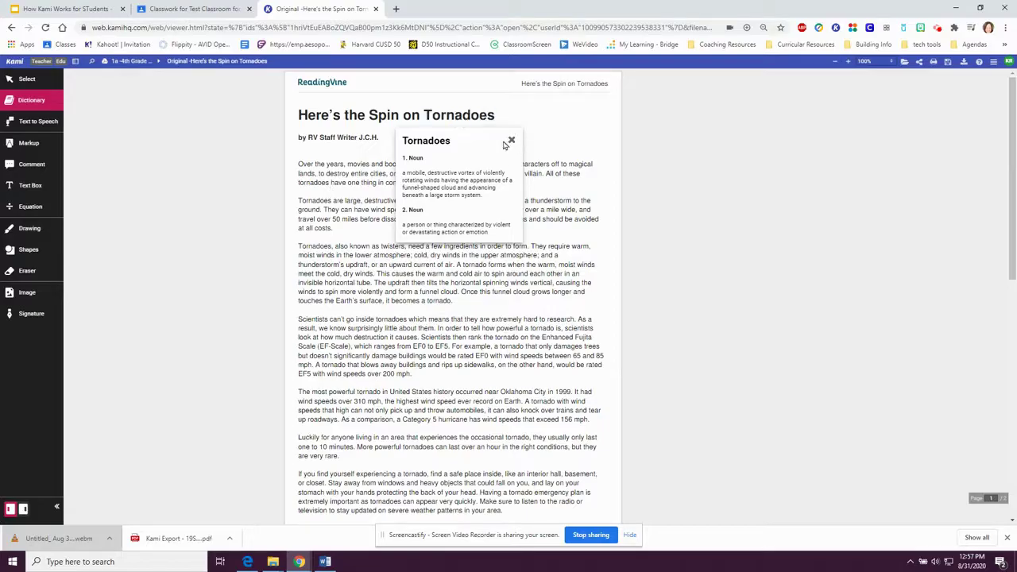
left_click(511, 140)
Step: Have the first paragraph read aloud with Text to Speech, then stop the playback
left_click(39, 121)
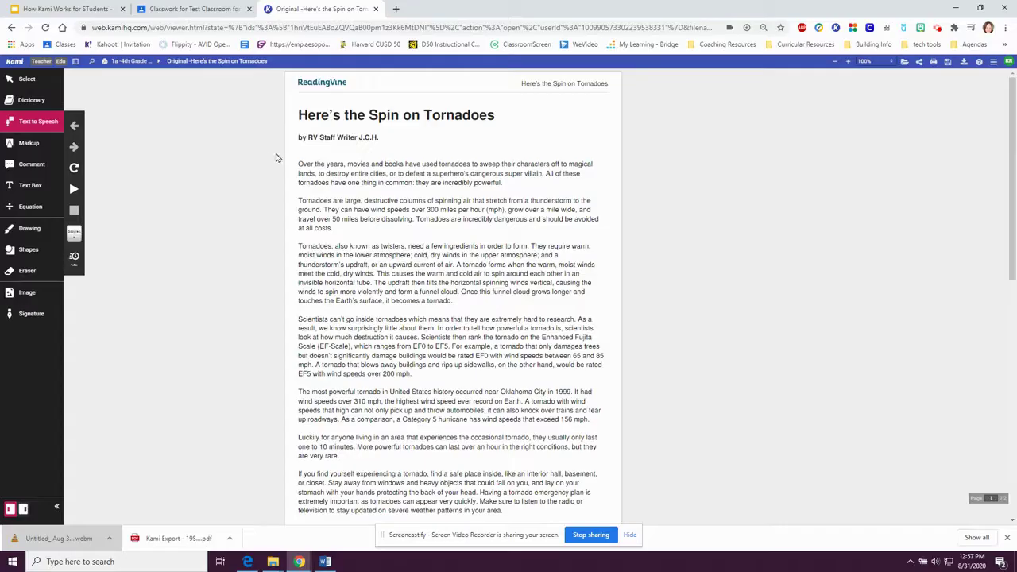
left_click_drag(294, 160, 501, 182)
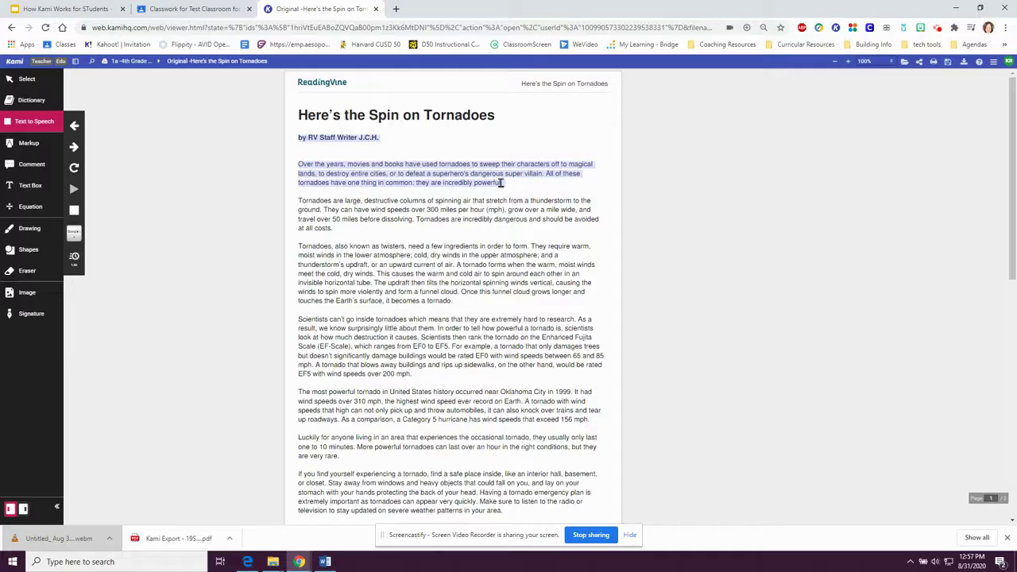
left_click(71, 210)
left_click(24, 143)
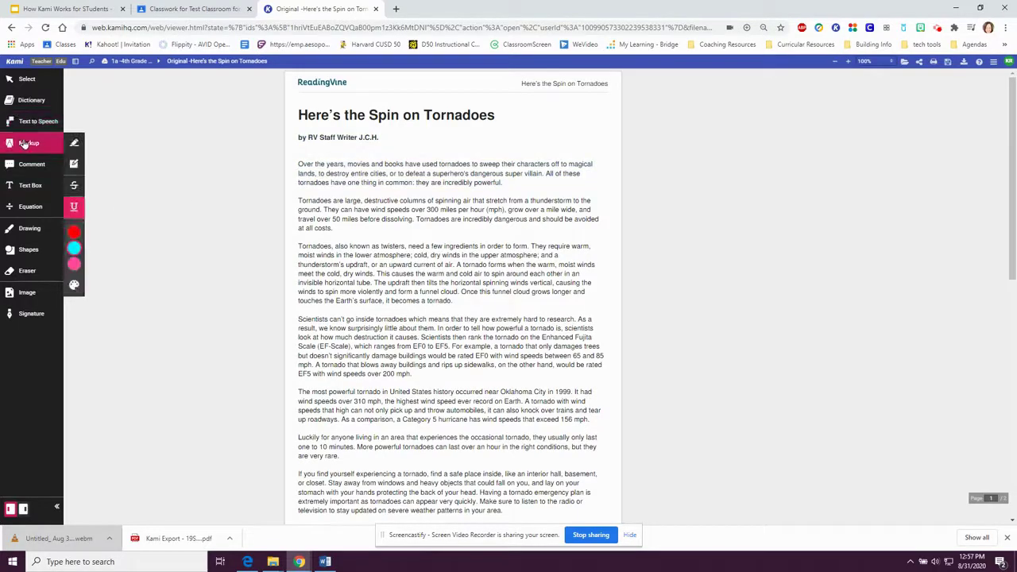
Step: Highlight paragraph 1 in yellow, strike through paragraph 2 in red, and underline paragraph 3's opening lines
left_click(74, 143)
left_click_drag(296, 163, 502, 183)
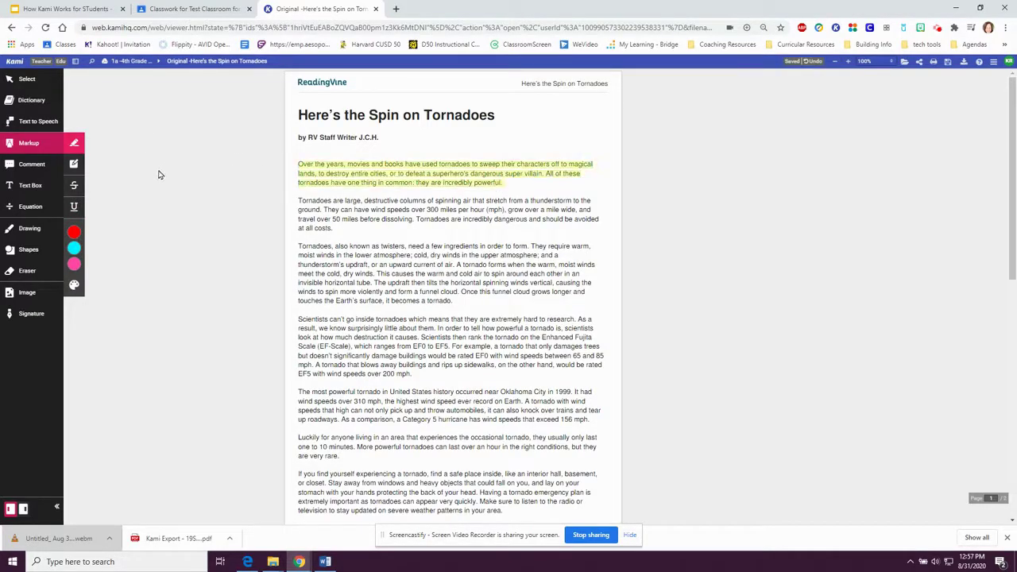
left_click(74, 188)
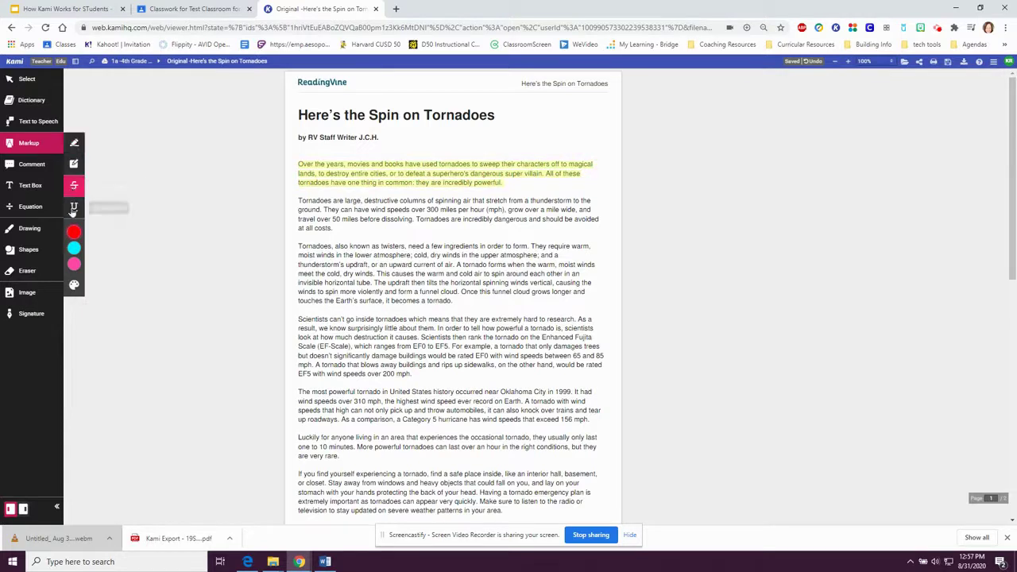
mouse_move(76, 236)
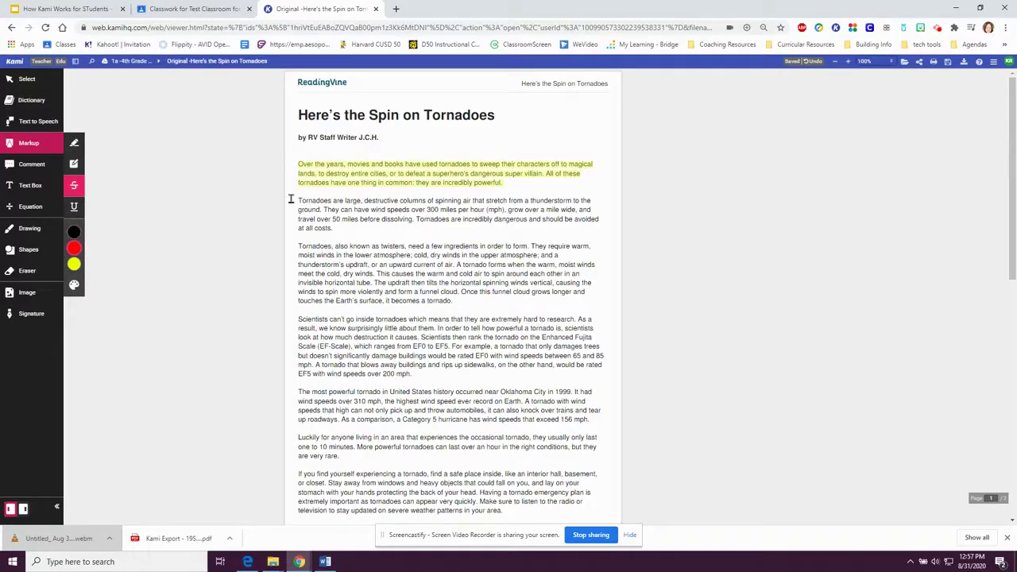
left_click_drag(298, 200, 333, 231)
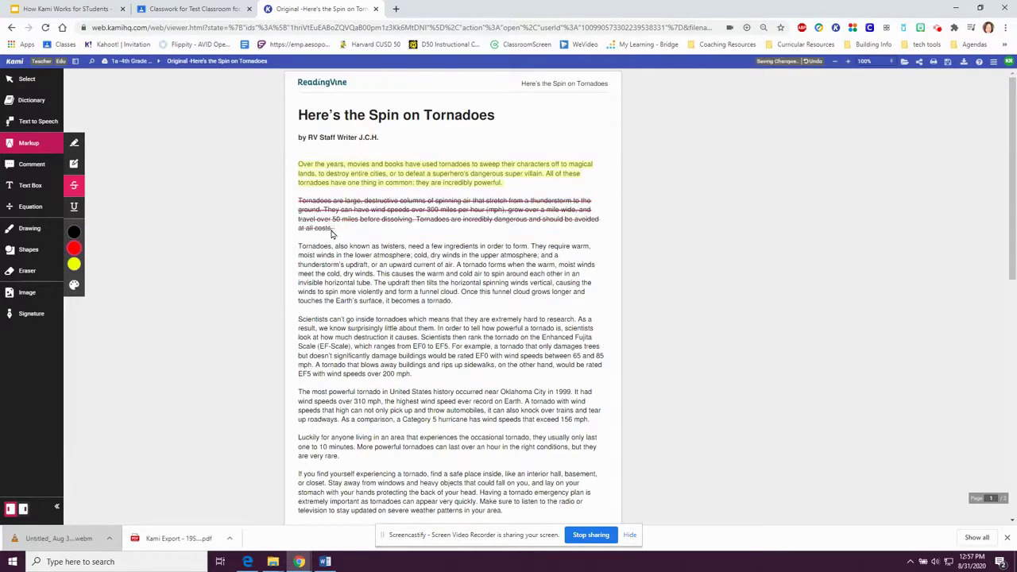
left_click(74, 208)
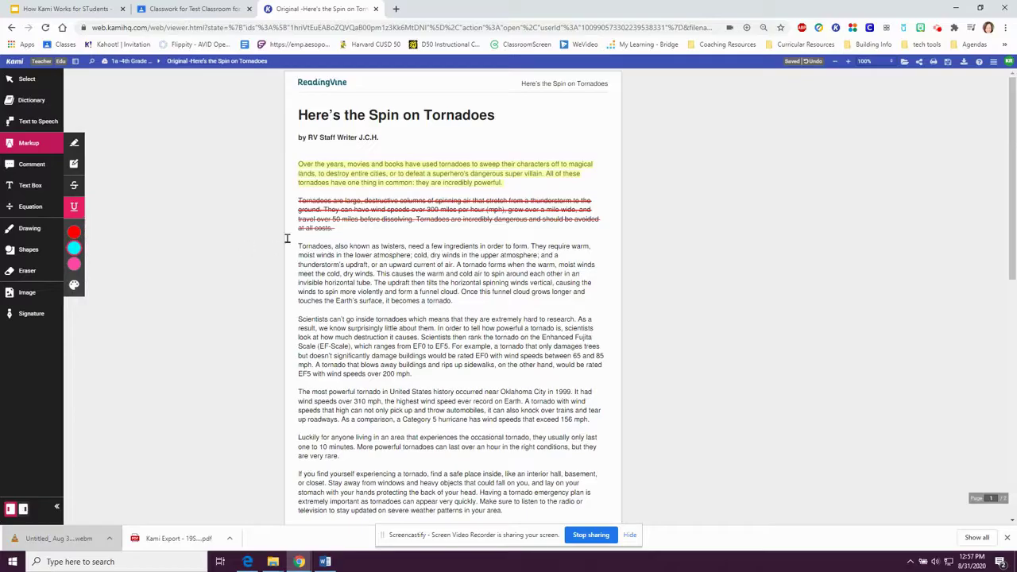
left_click_drag(297, 246, 375, 274)
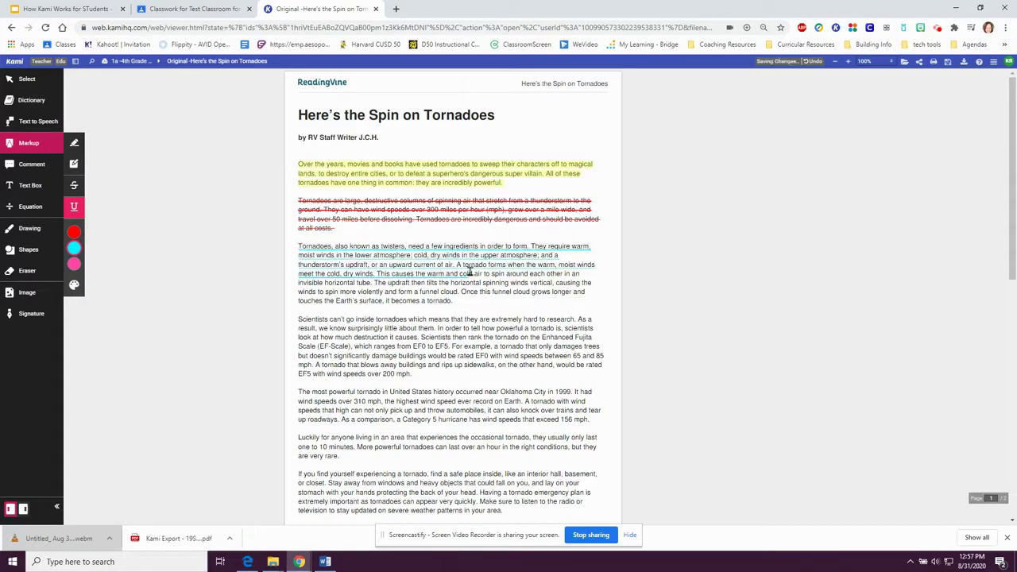
left_click(21, 165)
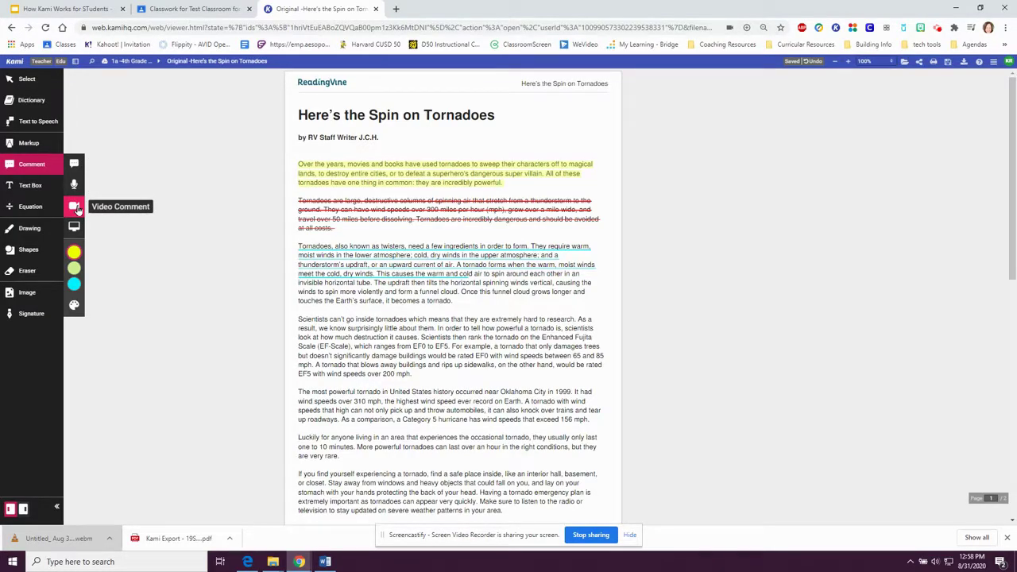
Step: Add a typed comment 'The main idea ...' beside the first paragraph
left_click(74, 164)
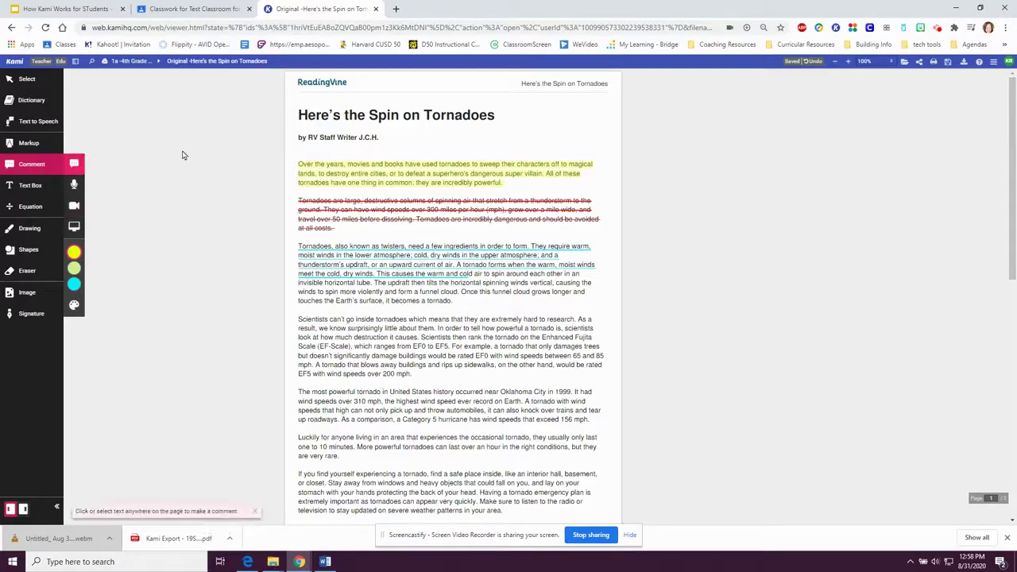
left_click(603, 167)
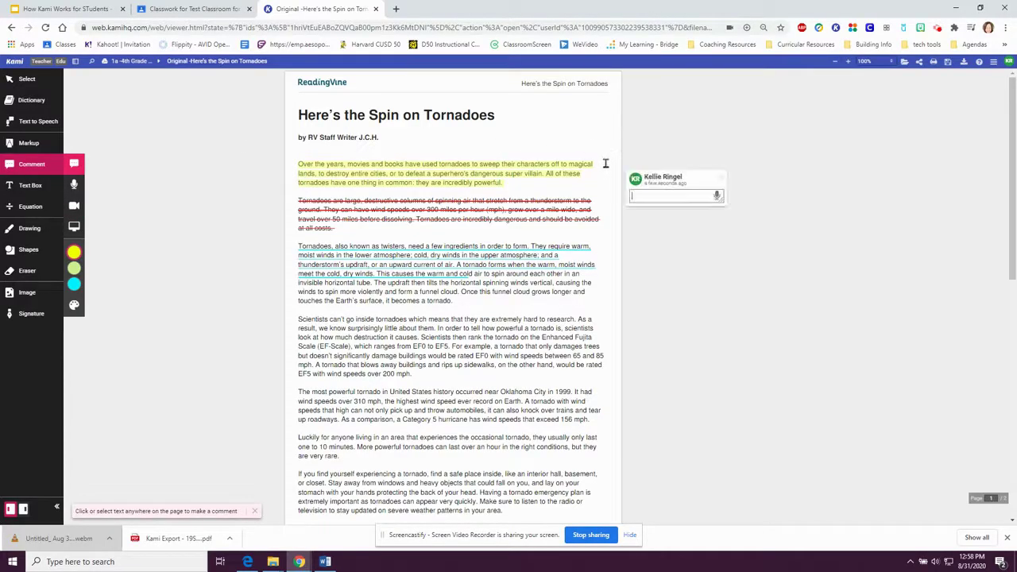
type("The main idea ...")
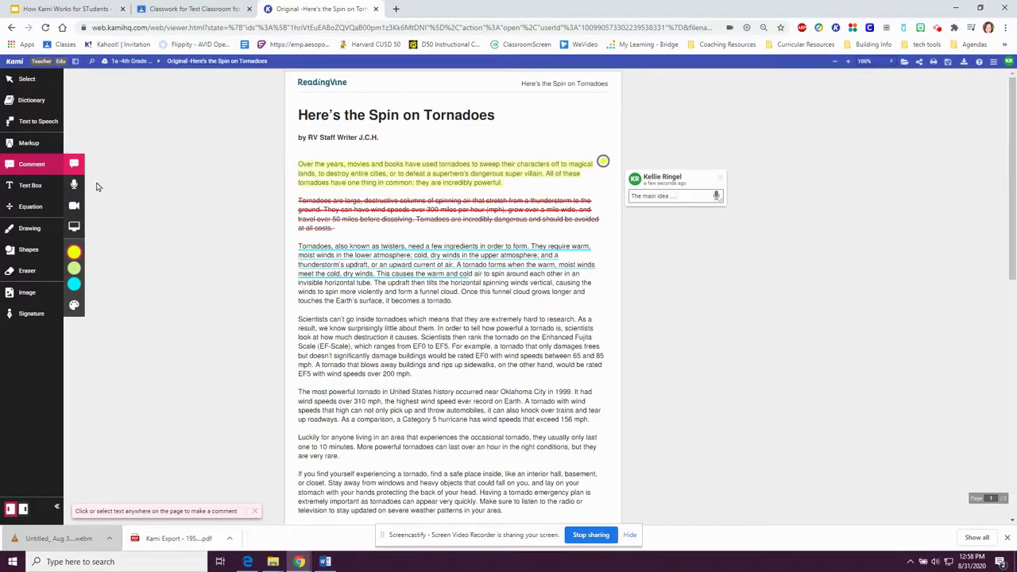
Step: Record a voice comment beside the second paragraph and play it back
left_click(75, 186)
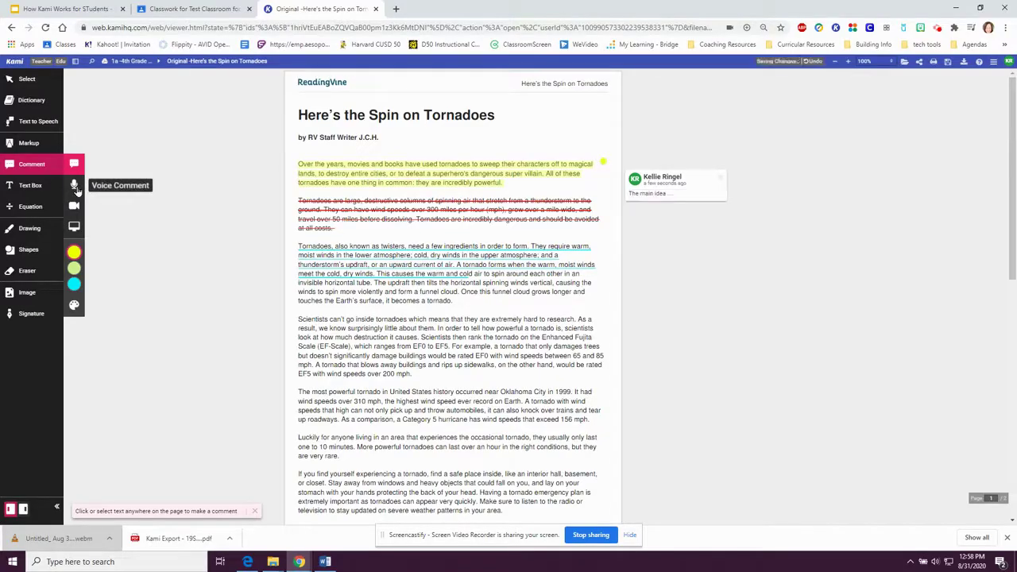
left_click(608, 218)
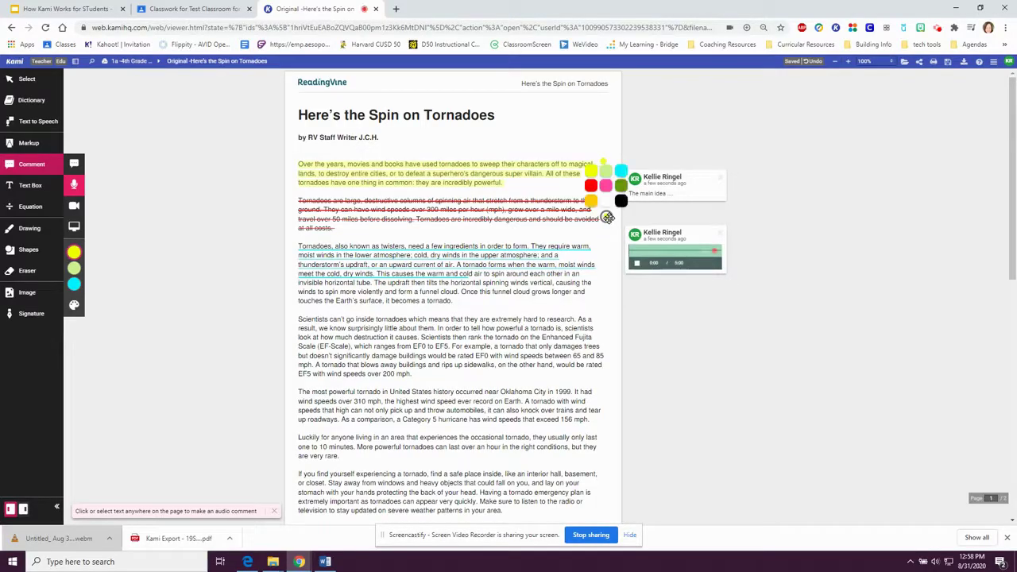
left_click(637, 263)
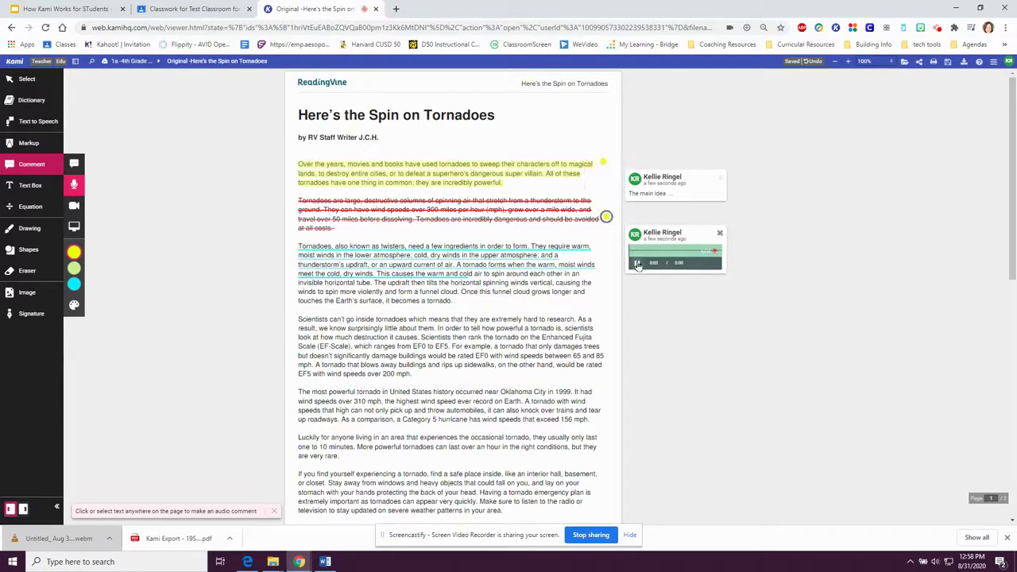
left_click(637, 264)
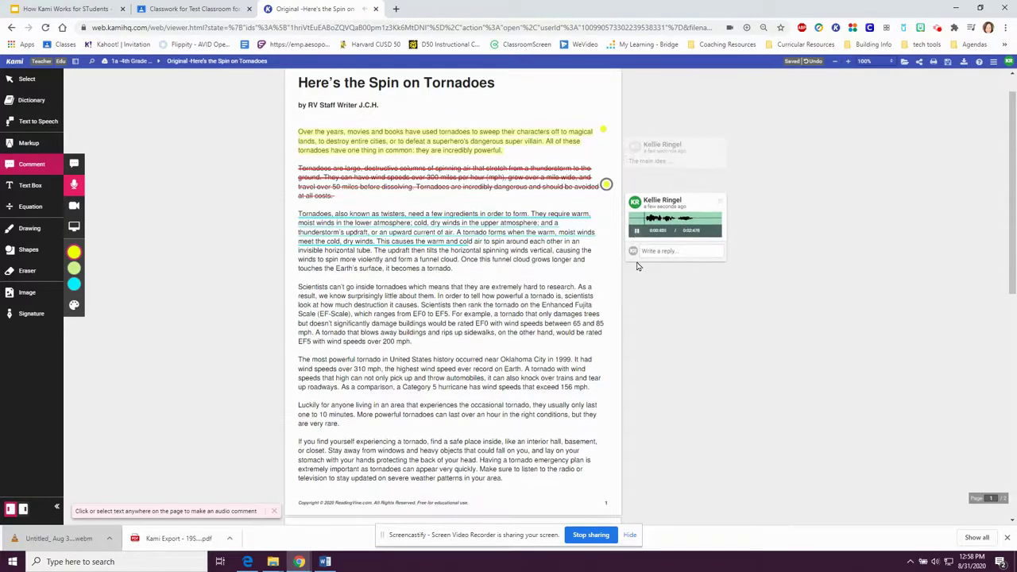
Step: Record a video comment beside the third paragraph, then play and pause it
left_click(74, 207)
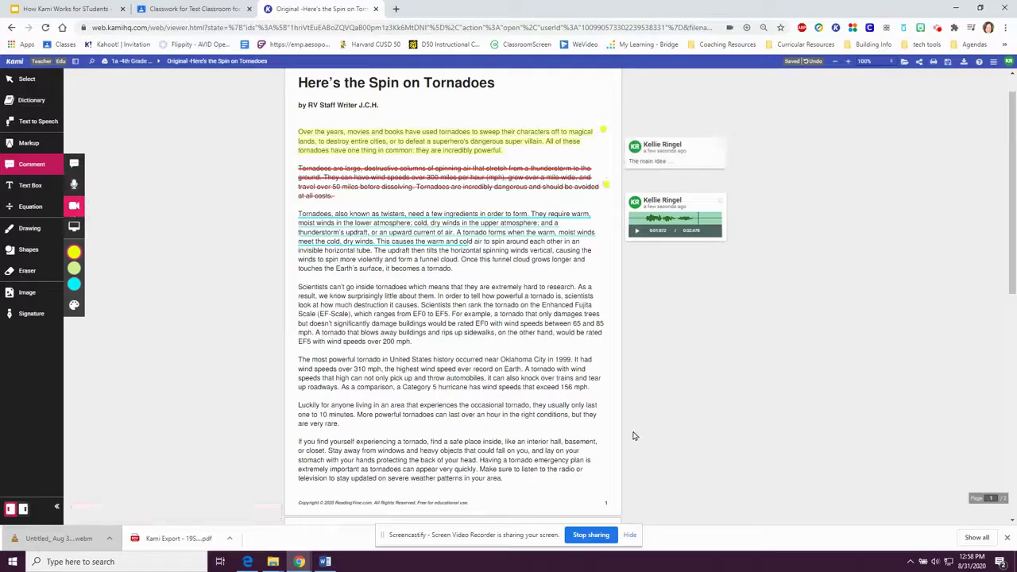
left_click(612, 258)
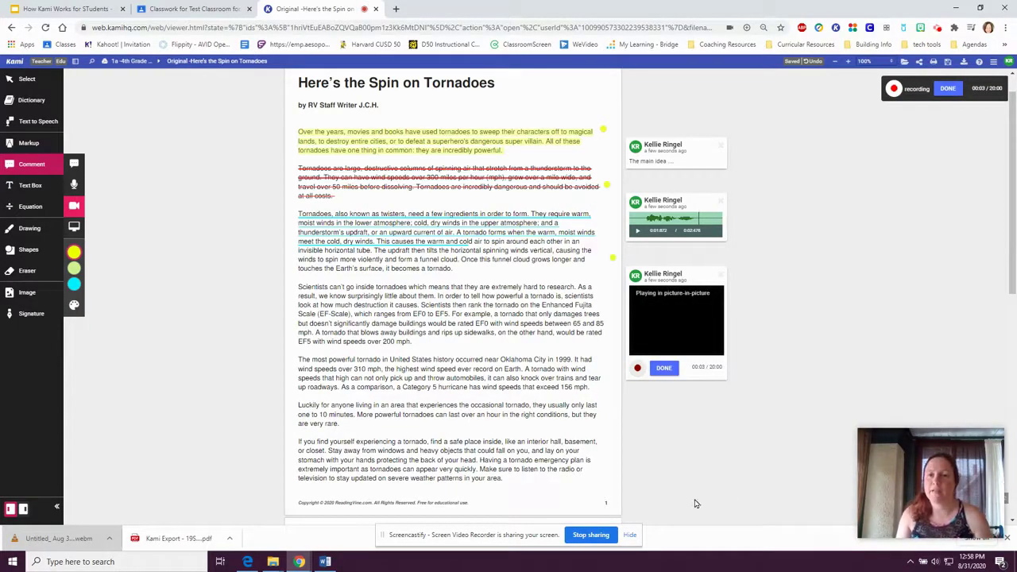
left_click(665, 368)
scroll(667, 370, "down", 1)
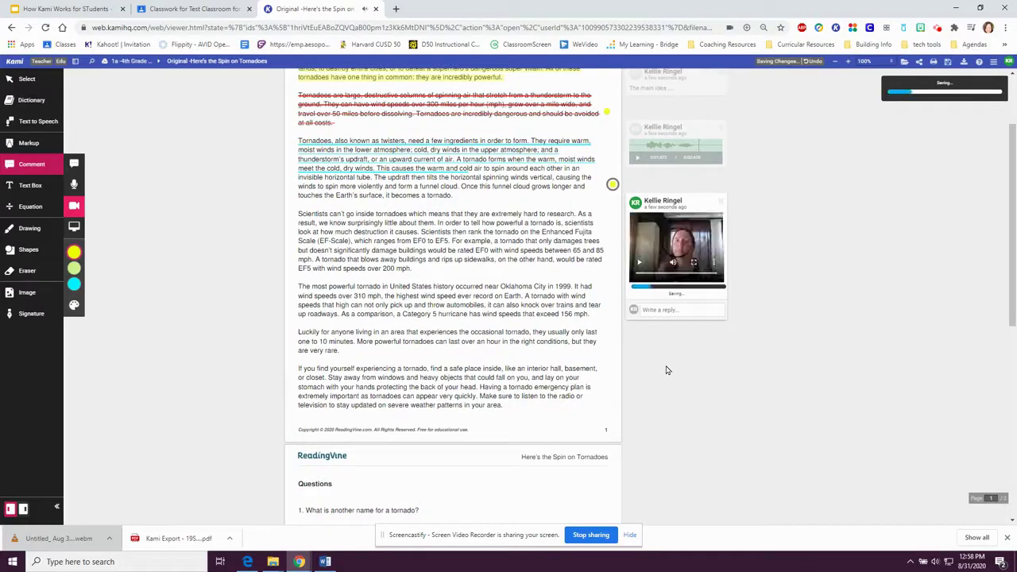
left_click(637, 264)
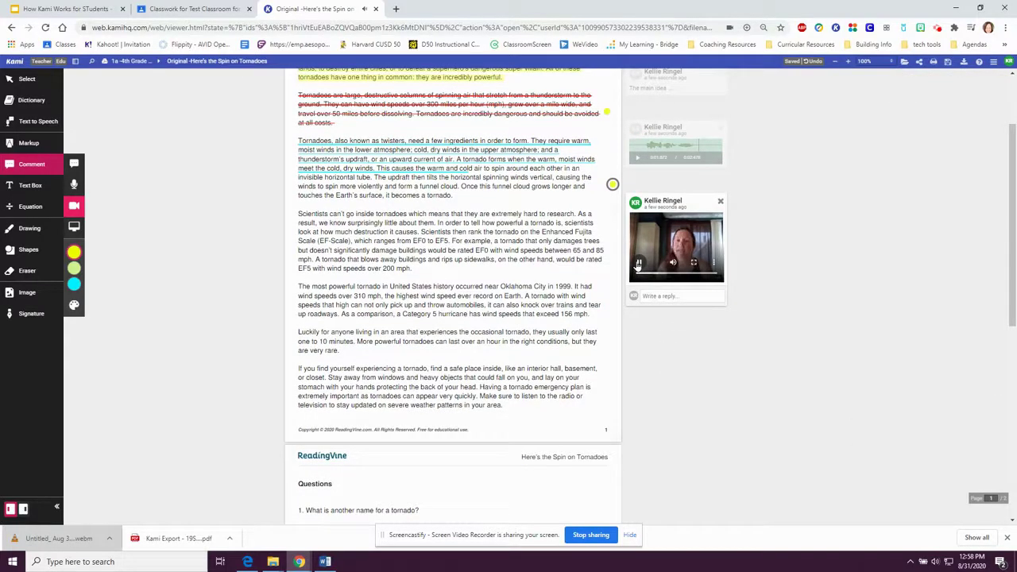
left_click(637, 265)
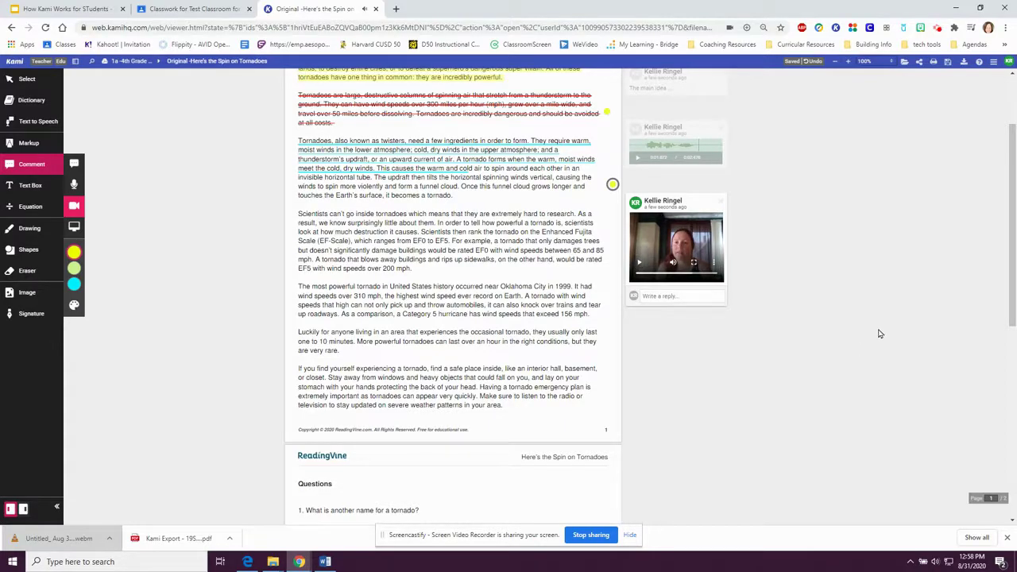
scroll(879, 334, "up", 2)
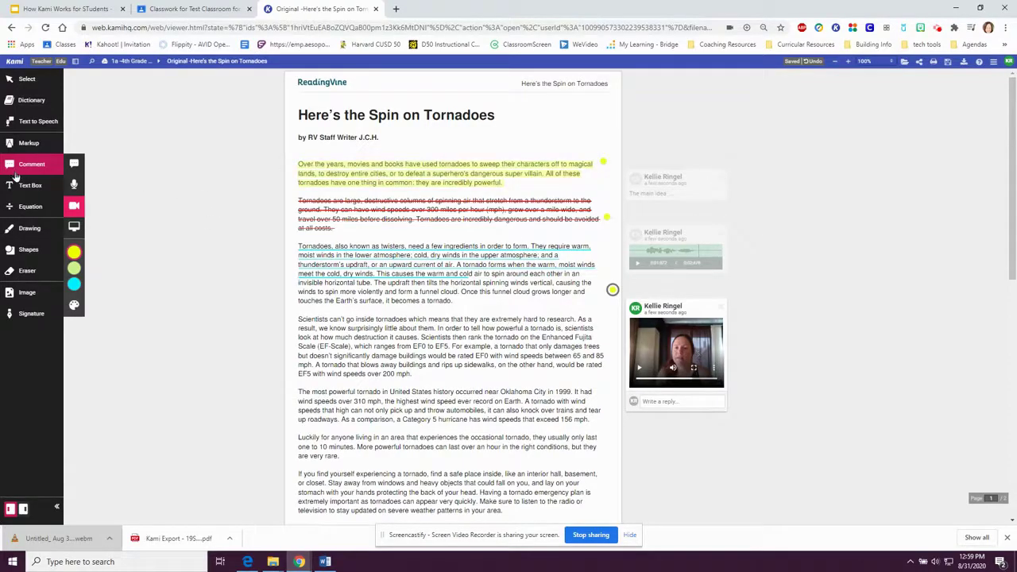
Step: Type an answer beginning 'Another name fo' in a text box below question 1
left_click(26, 187)
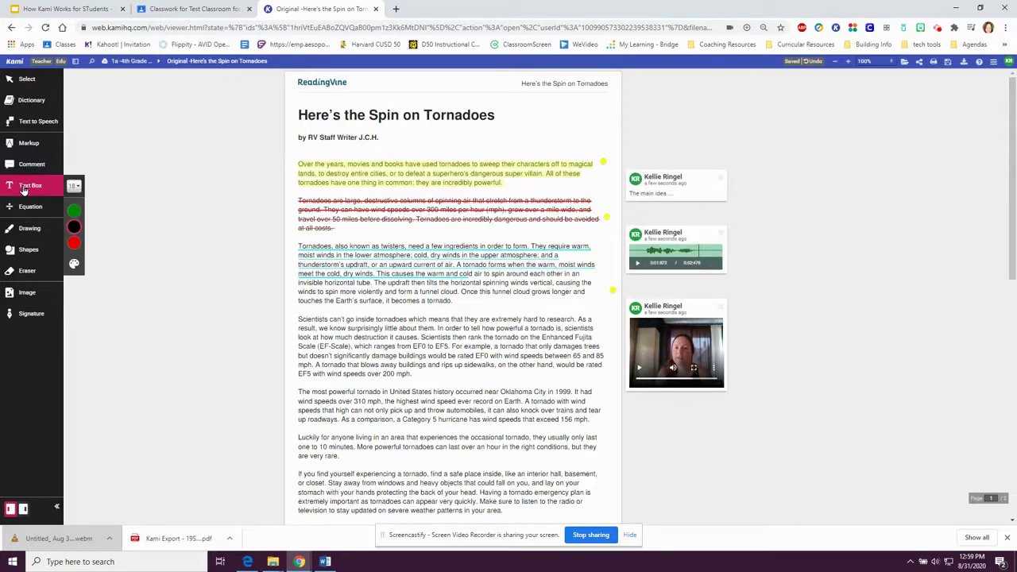
scroll(474, 240, "down", 4)
scroll(474, 240, "down", 1)
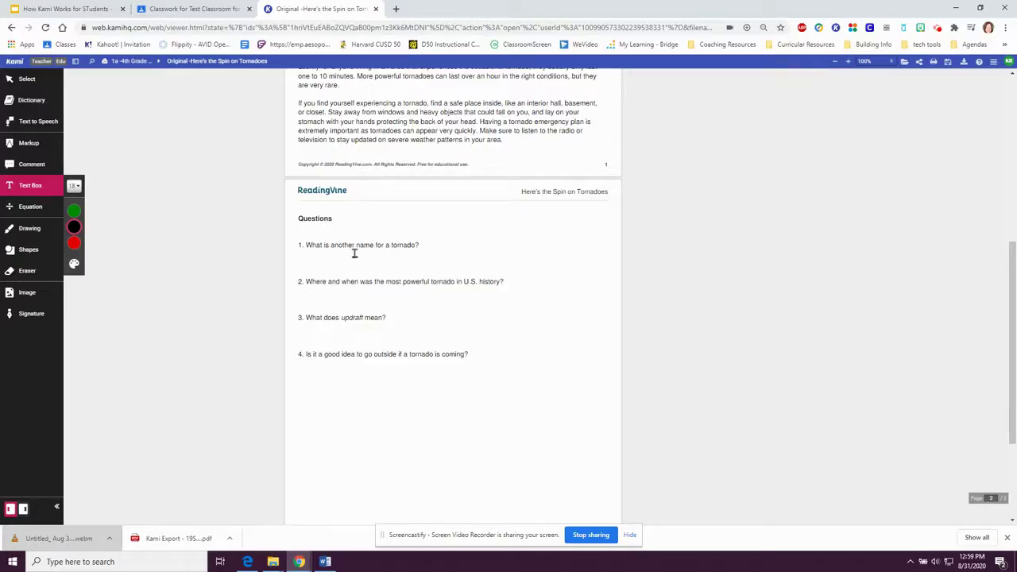
left_click(314, 259)
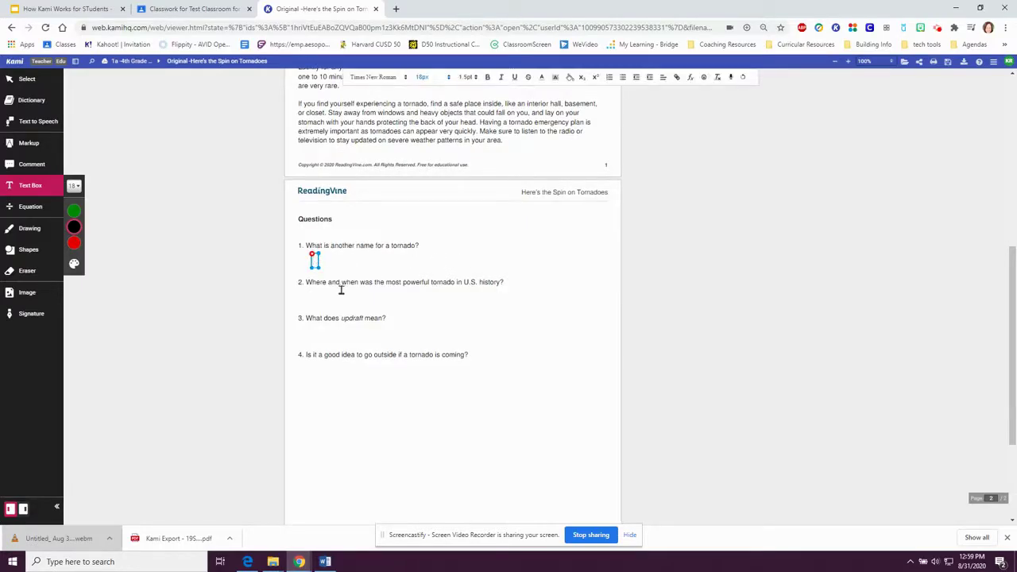
type("Another name fo")
Step: Draw red ellipses around the words 'Scientists' and 'tornado' in the fourth paragraph
left_click(30, 209)
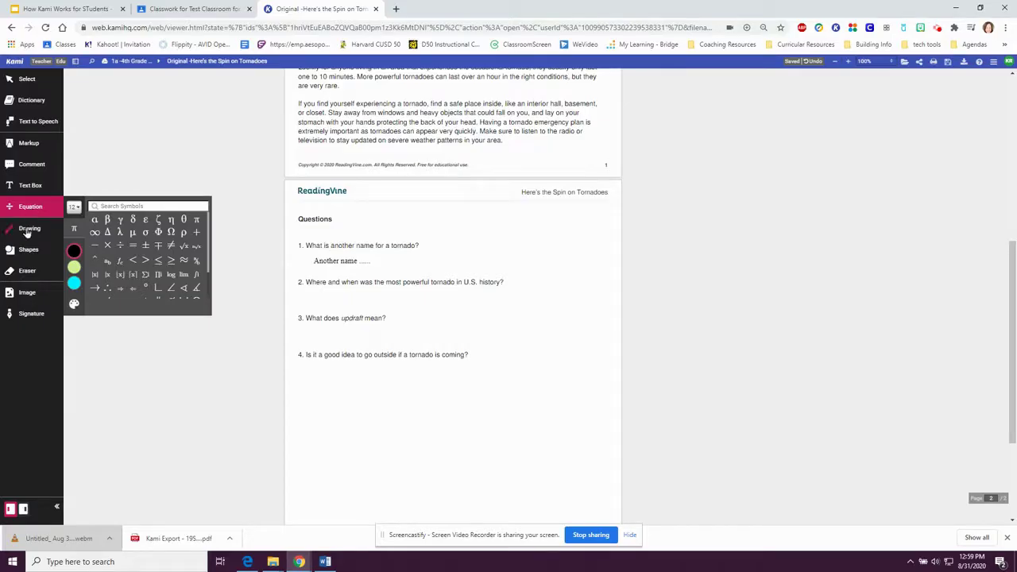
left_click(28, 232)
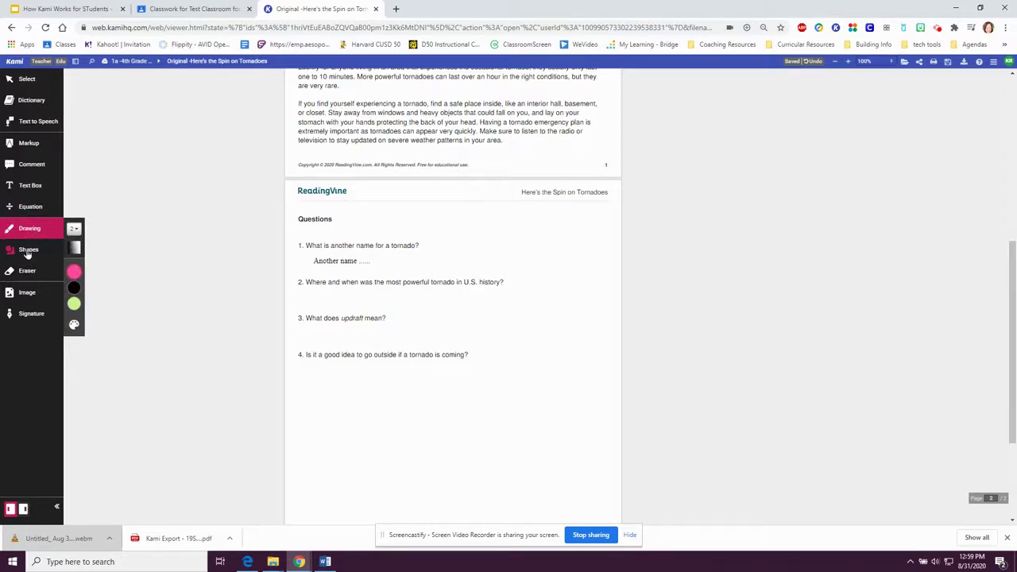
left_click(28, 251)
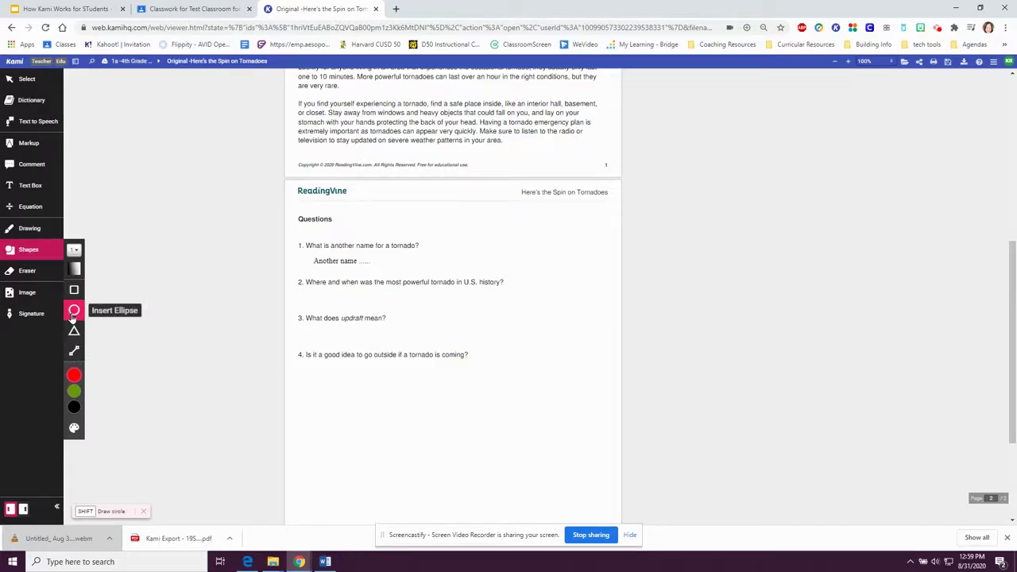
scroll(227, 275, "up", 3)
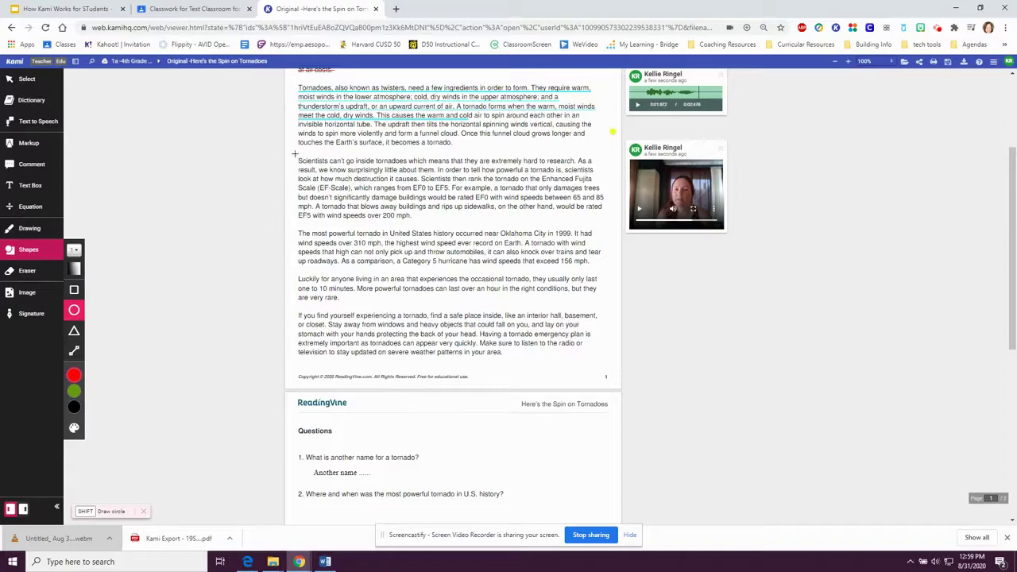
left_click_drag(294, 154, 331, 166)
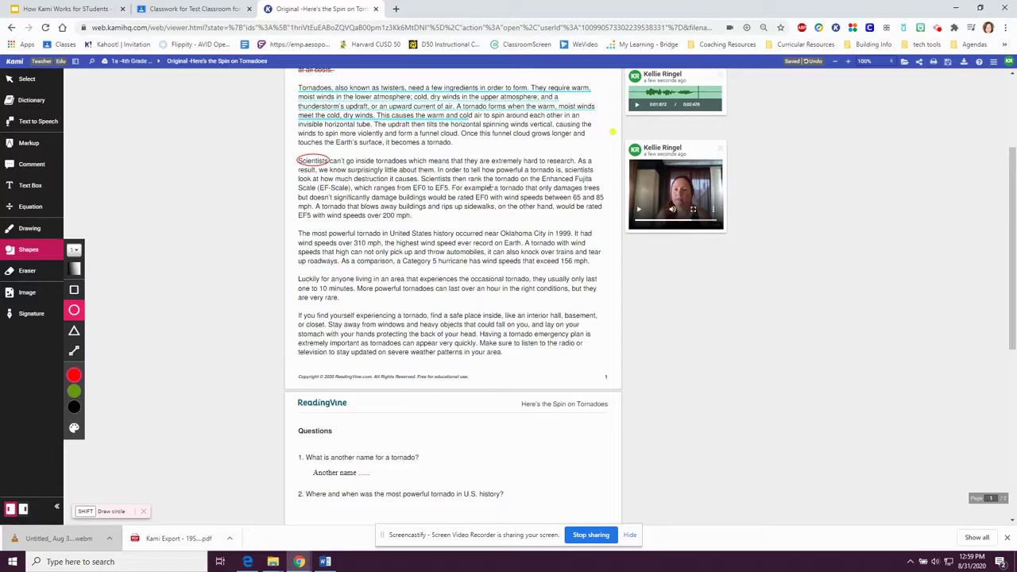
left_click_drag(493, 173, 526, 184)
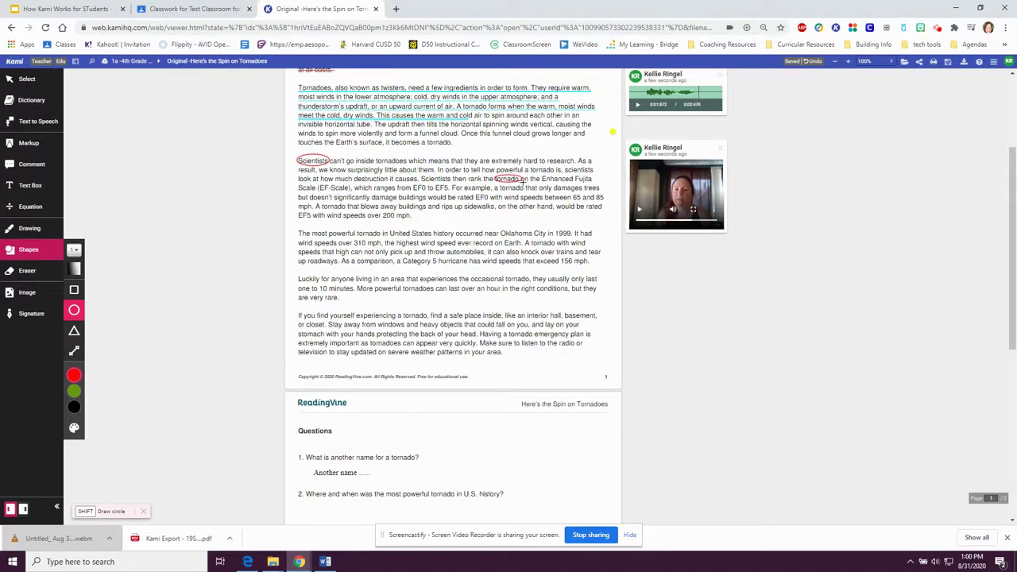
left_click(29, 272)
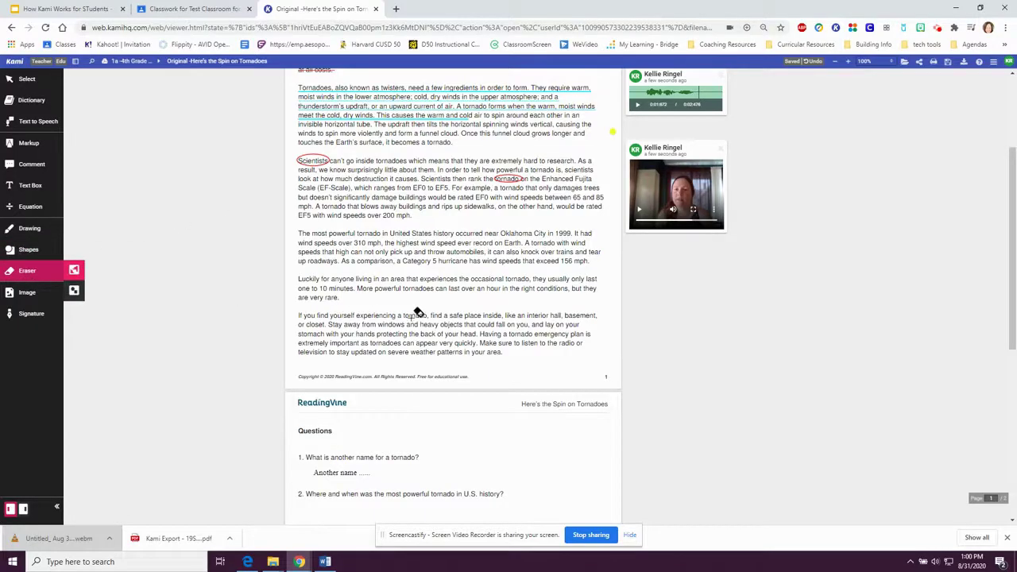
Step: Erase the red circle around 'tornado' and look over the Image tool's insert options
left_click(502, 177)
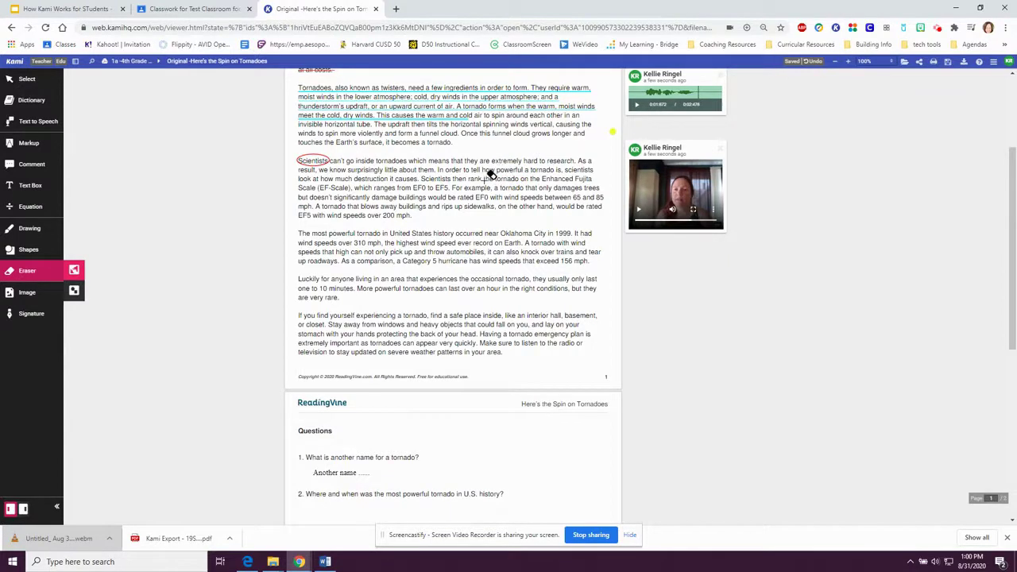
scroll(556, 163, "up", 1)
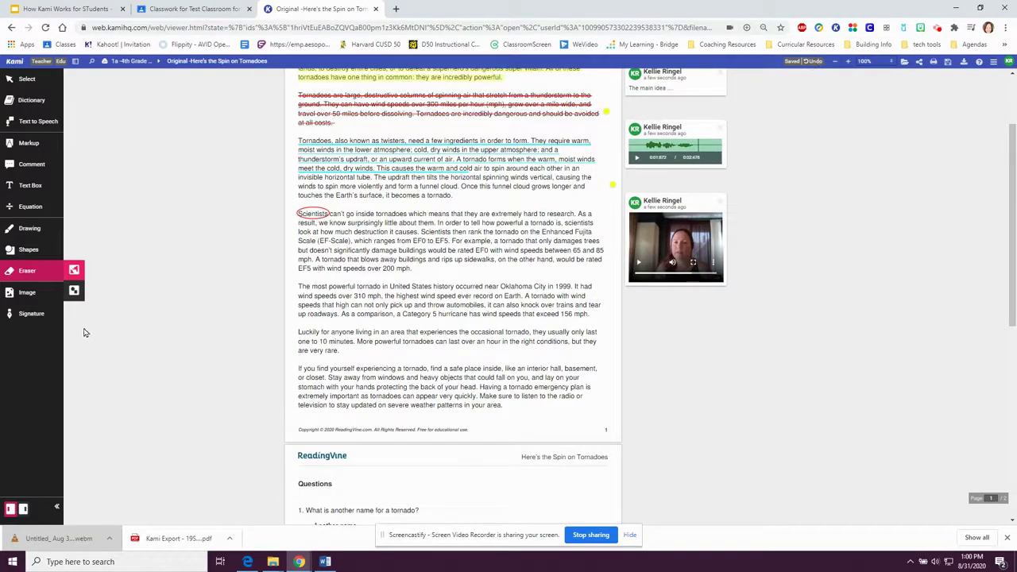
left_click(28, 292)
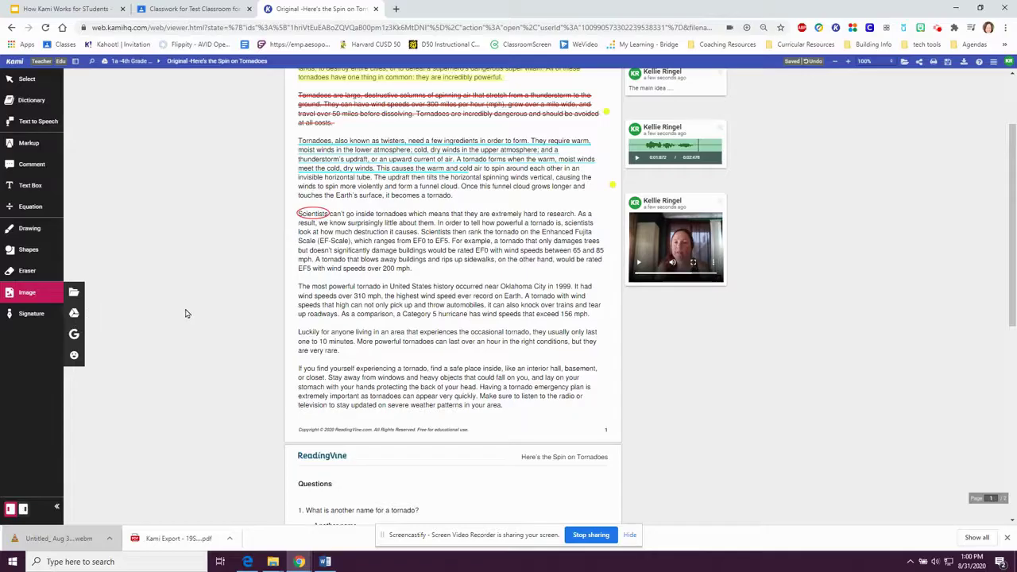
scroll(194, 314, "up", 1)
scroll(195, 314, "up", 1)
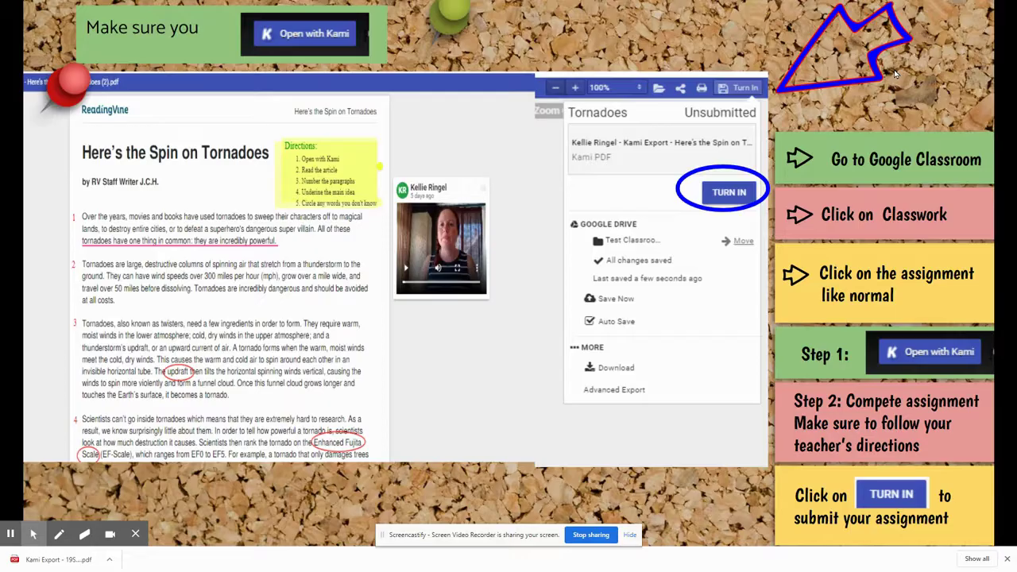
Step: Leave the turn-in instructions slide for the Classroom Classwork tab
key("ctrl+Tab")
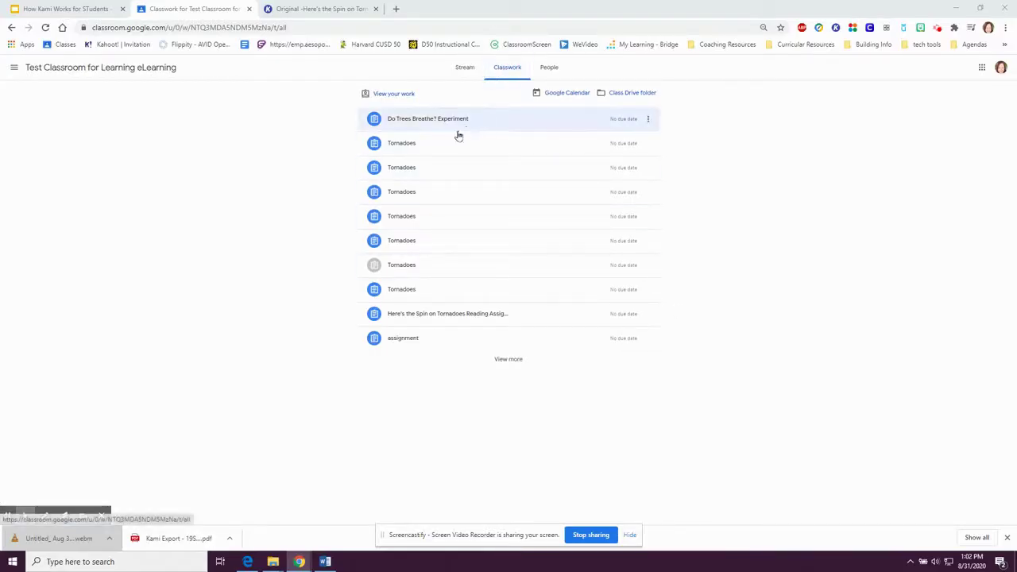
Step: Open the first Tornadoes assignment's Kami Export PDF attachment with Kami
left_click(408, 144)
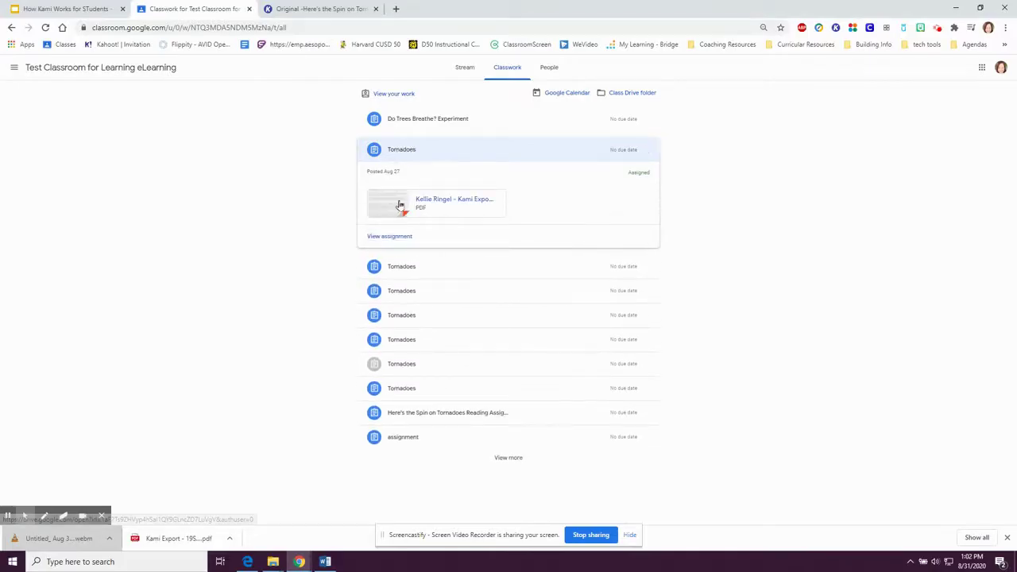
left_click(419, 200)
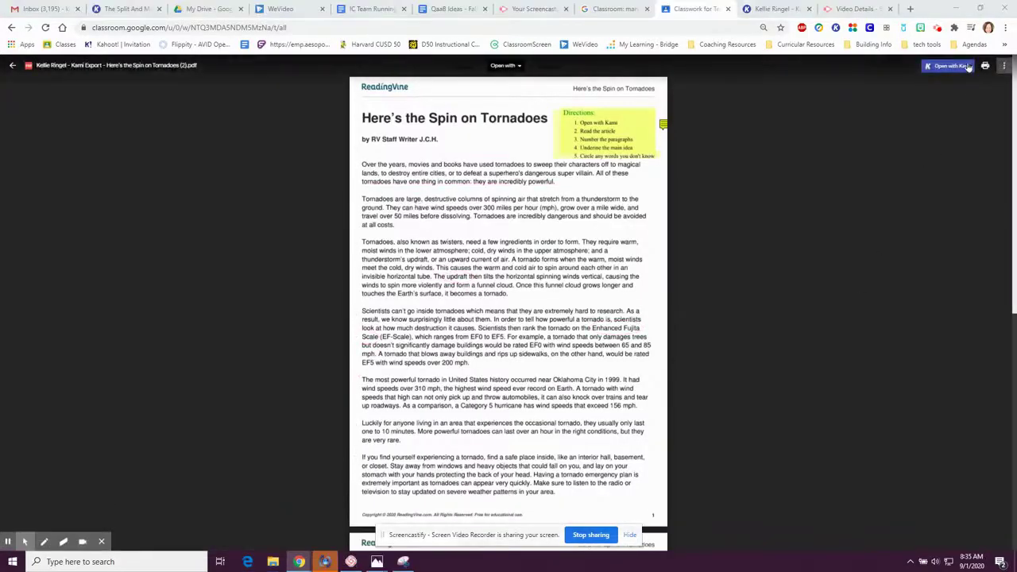
left_click(968, 68)
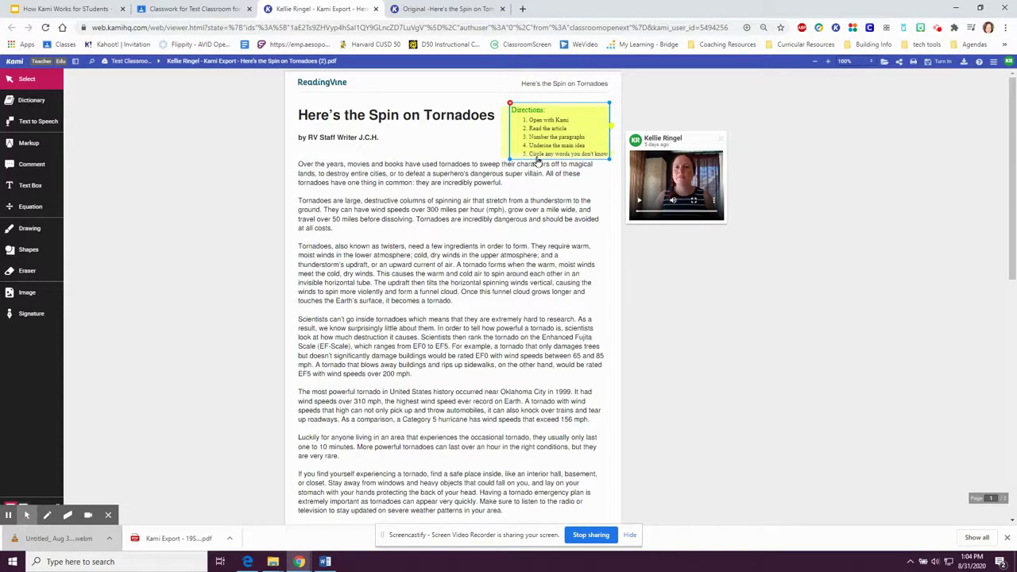
left_click(653, 191)
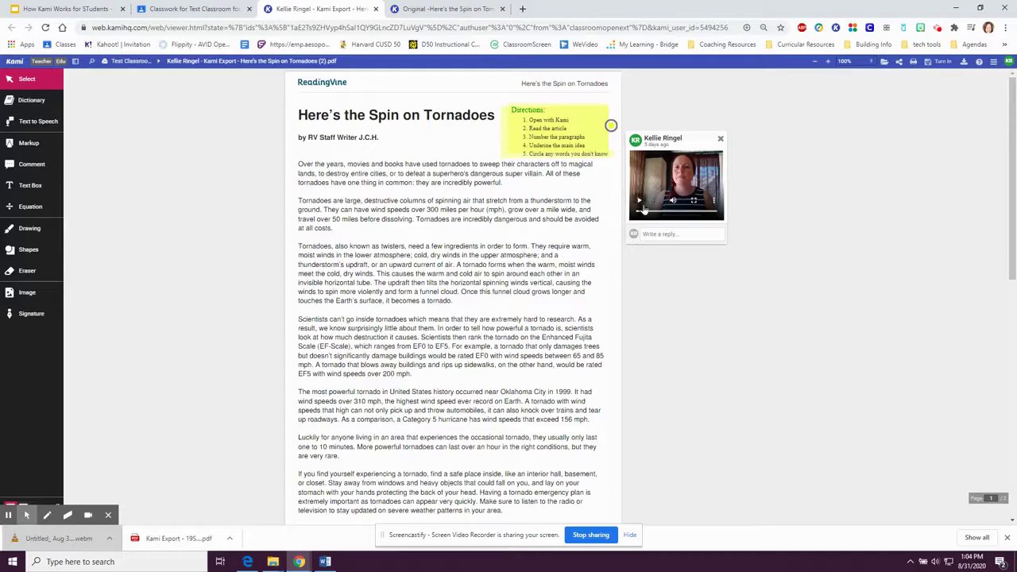
left_click(645, 208)
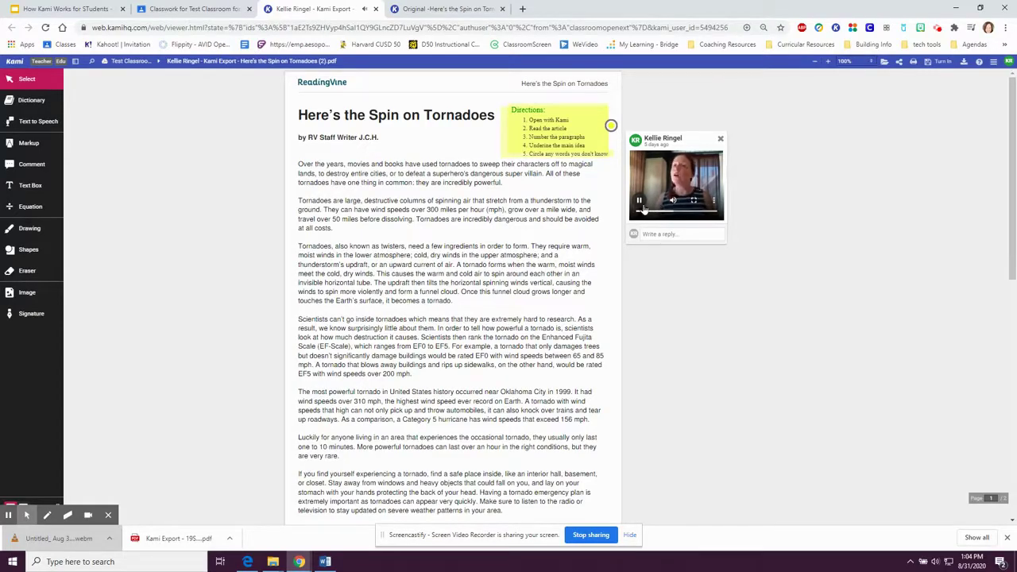
left_click(644, 206)
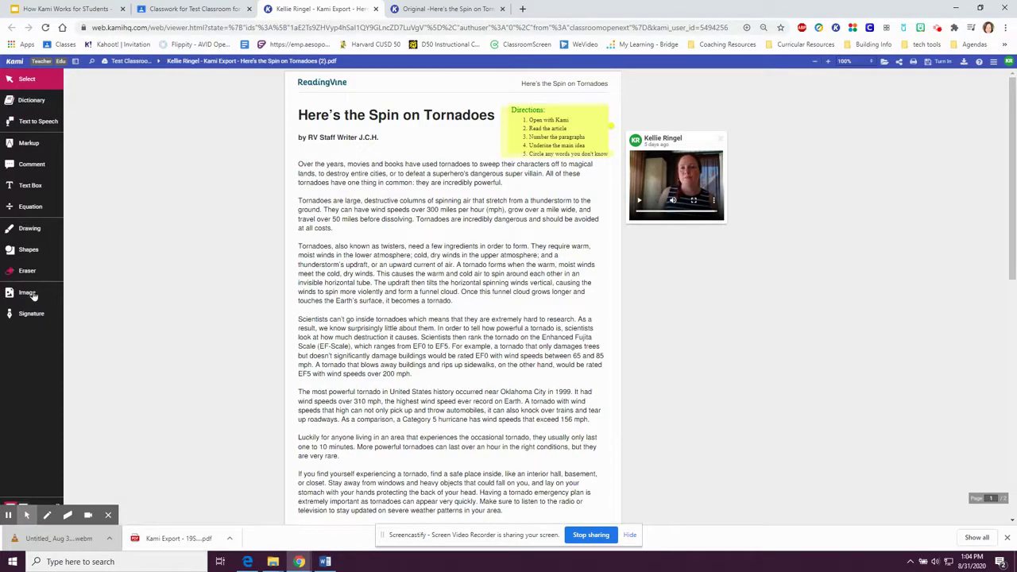
left_click(512, 119)
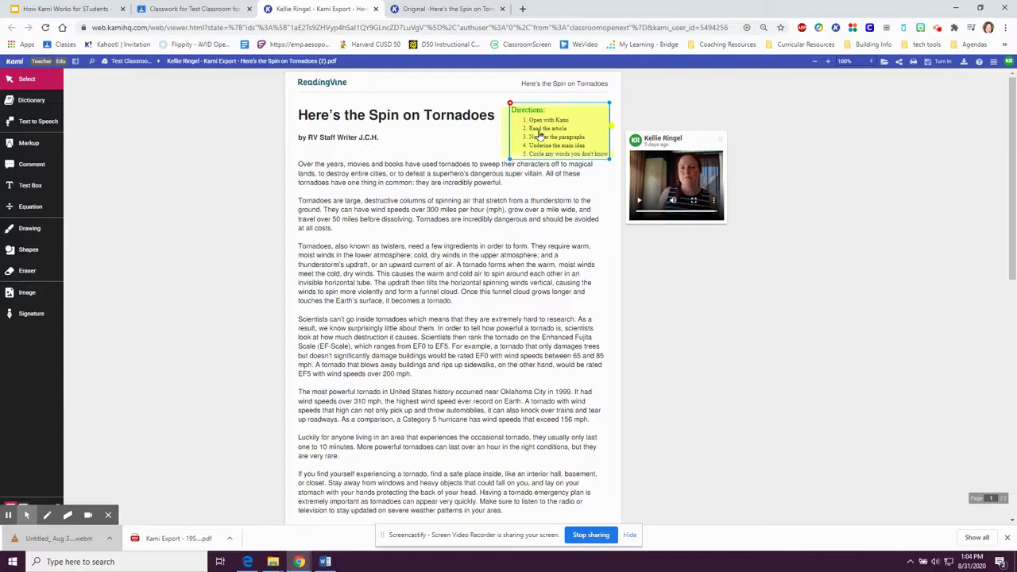
left_click(95, 135)
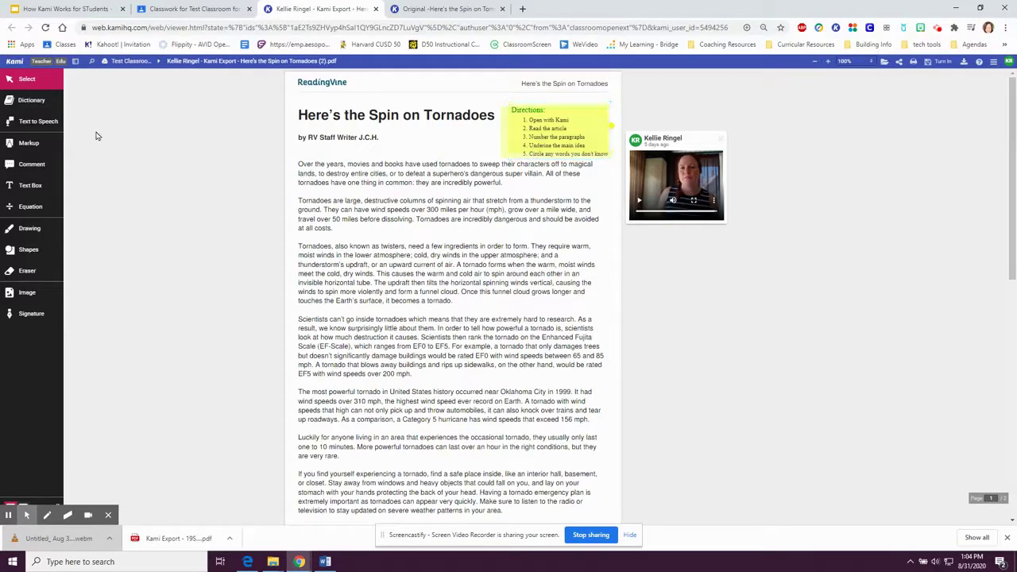
left_click(34, 187)
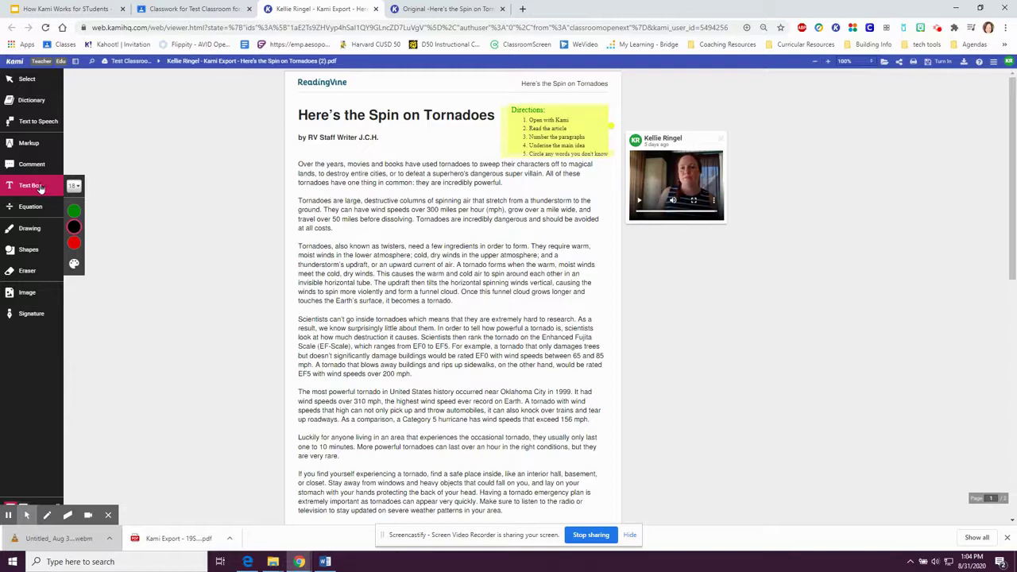
Step: Set text box colour to green and label paragraphs 1, 2 and 3 with their numbers
left_click(74, 212)
left_click(74, 212)
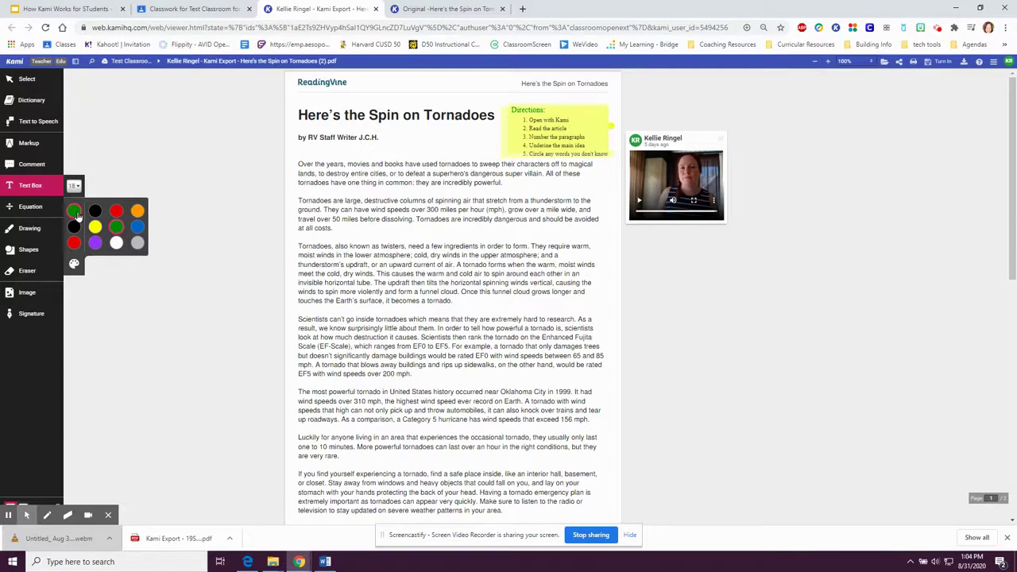
left_click(74, 210)
left_click(293, 162)
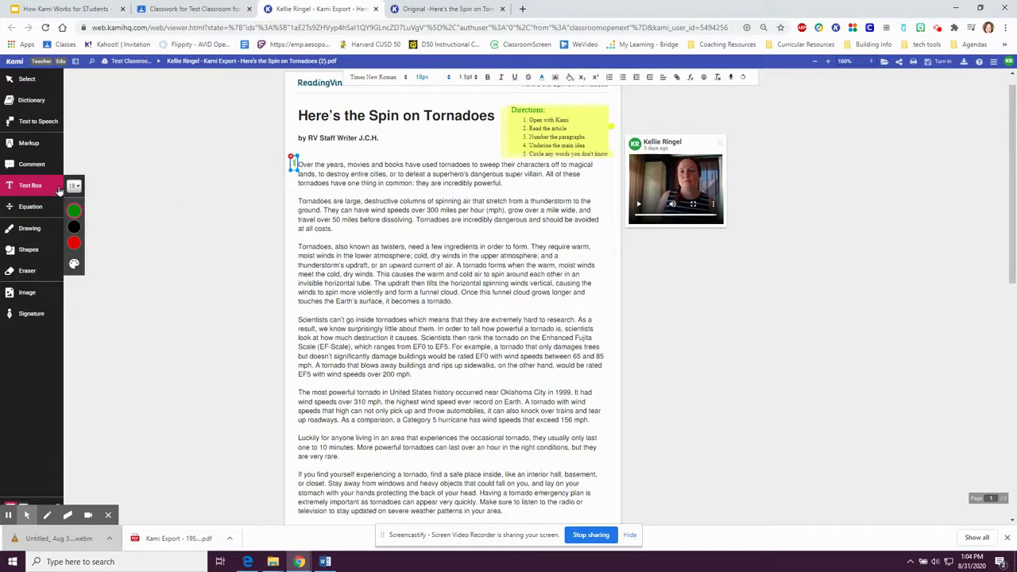
left_click(257, 214)
left_click(295, 200)
type("2")
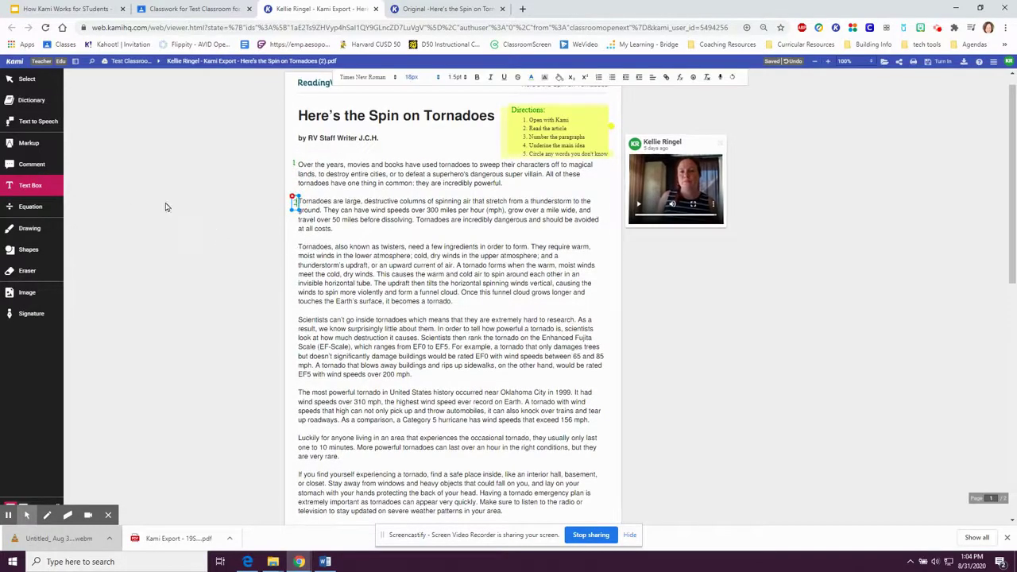
left_click(297, 246)
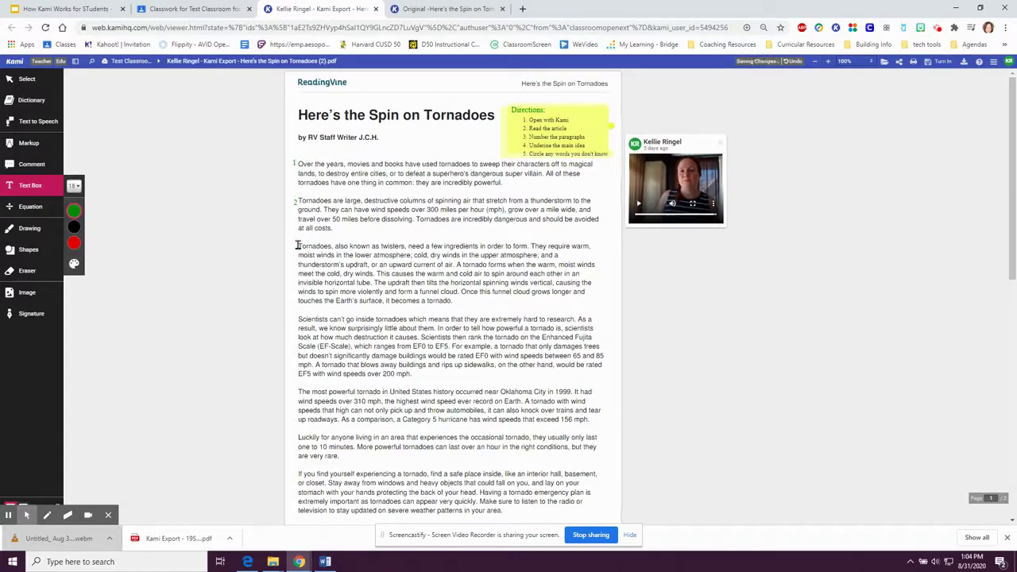
left_click(298, 246)
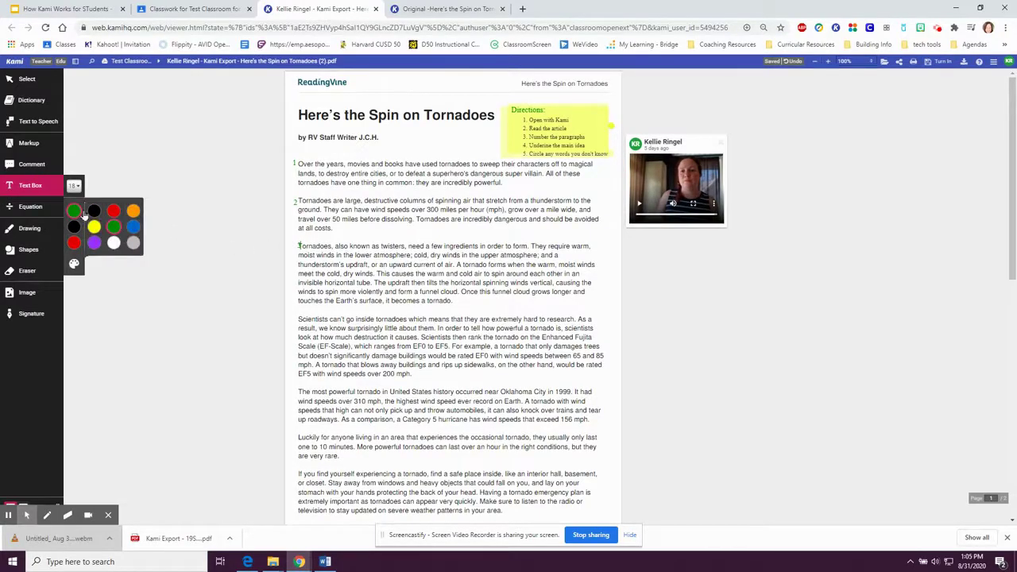
type("3")
Step: Label paragraphs 4, 5, 6 and 7 with their numbers in the left margin
left_click(293, 323)
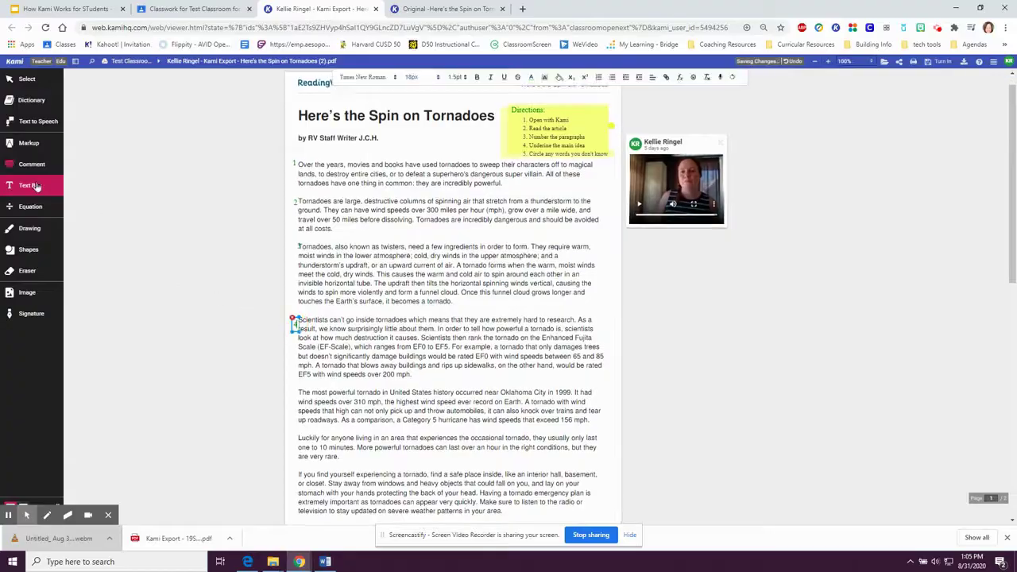
type("4")
left_click(293, 388)
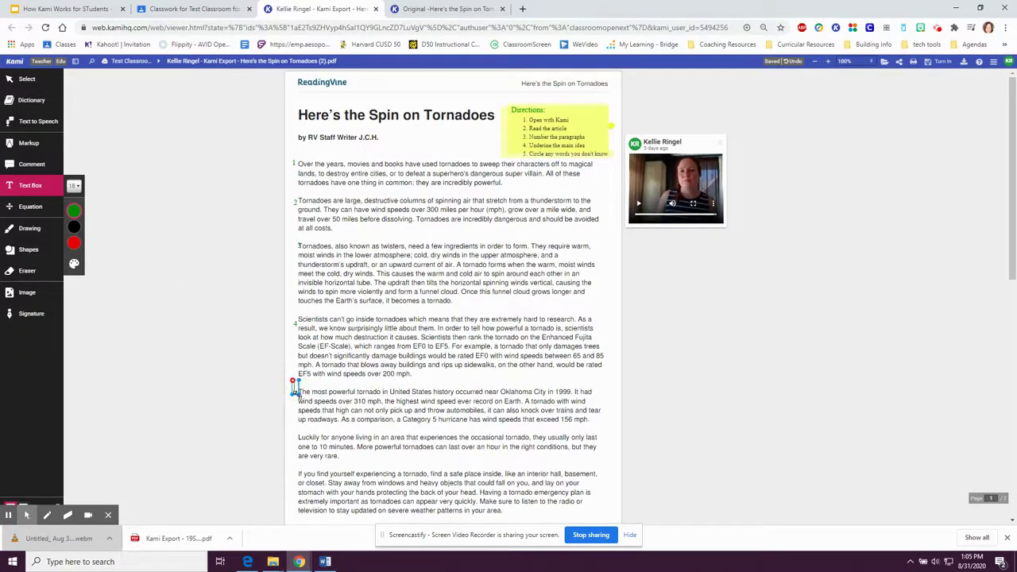
type("5")
left_click(296, 440)
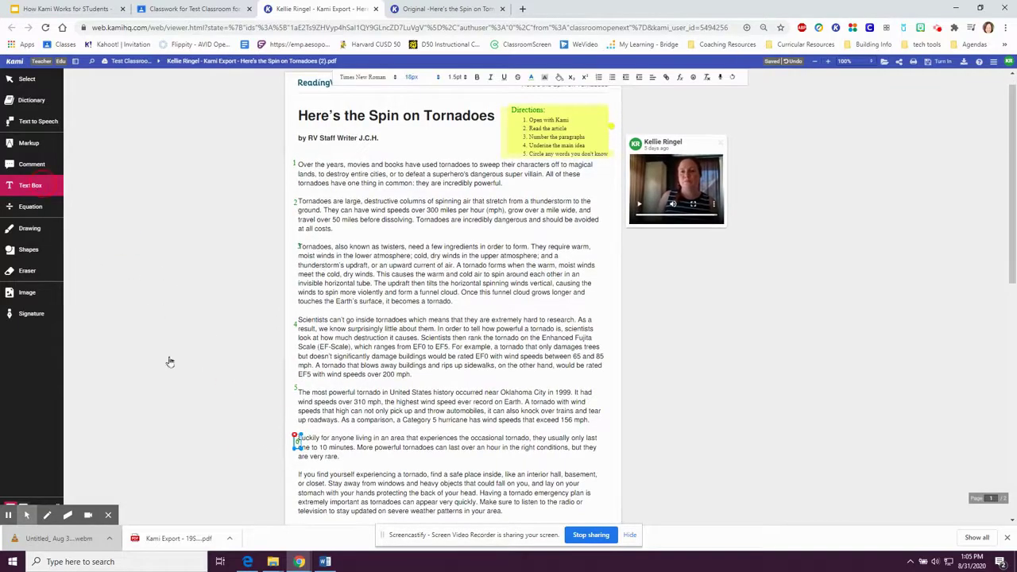
type("6")
left_click(293, 471)
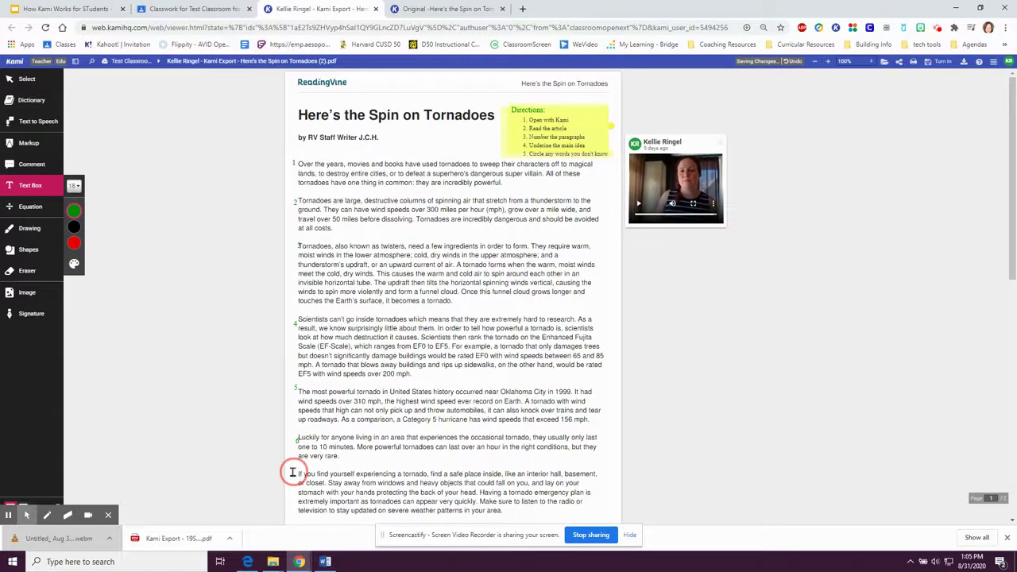
type("7")
scroll(184, 193, "down", 3)
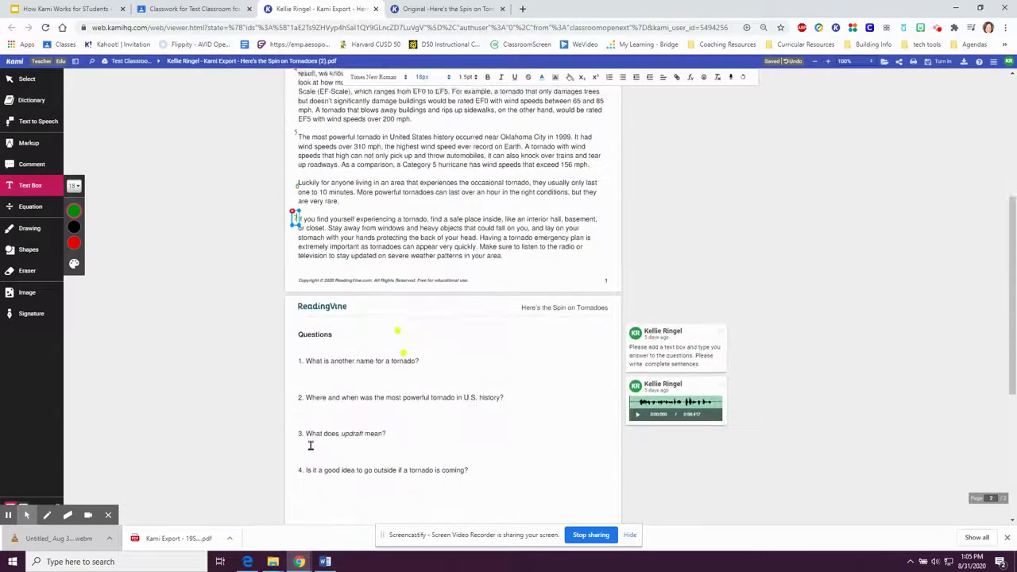
scroll(133, 166, "up", 3)
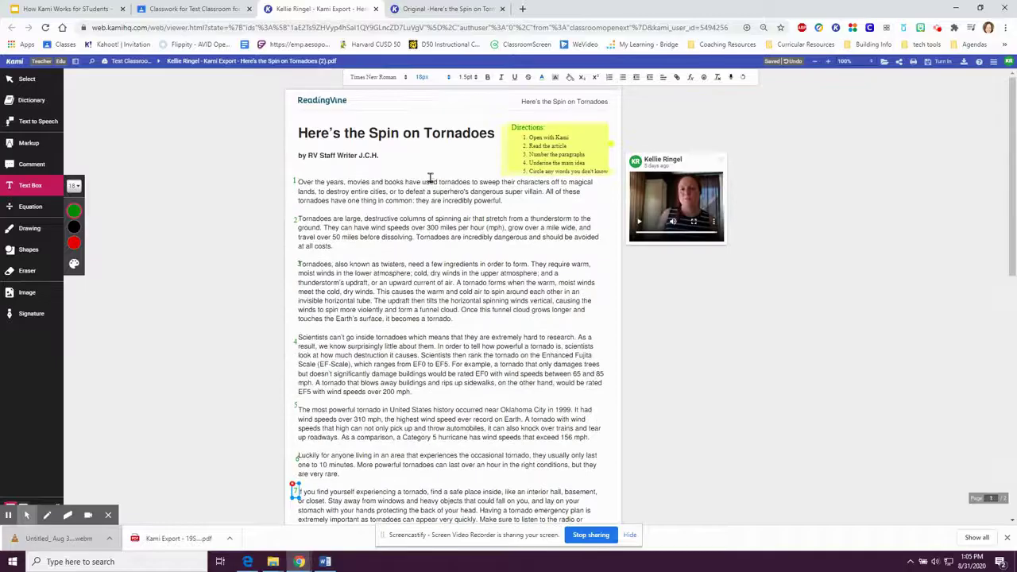
left_click(518, 175)
left_click(179, 191)
left_click(27, 143)
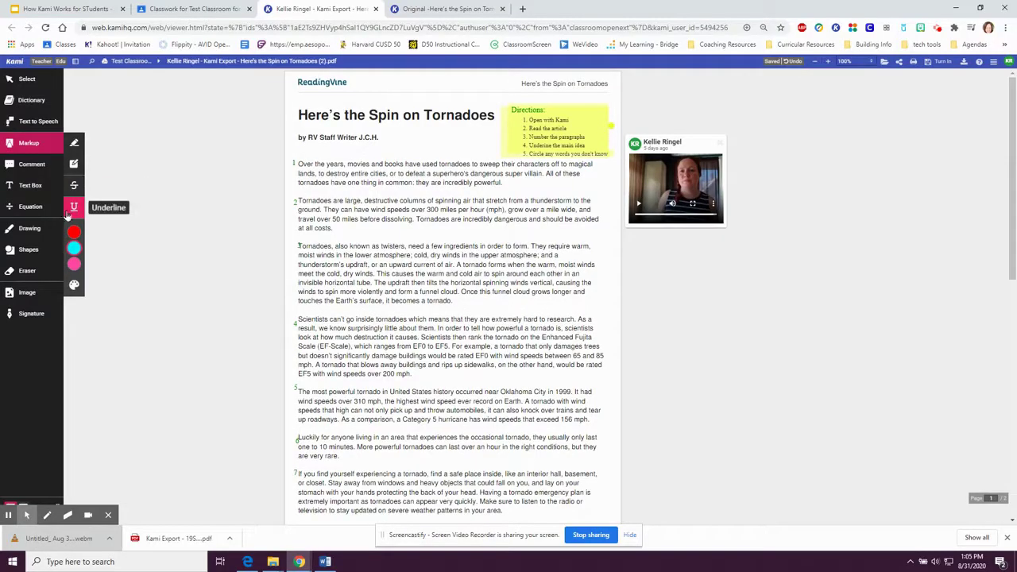
Step: Underline paragraph 1's closing sentence, "they are incredibly powerful," in red as its main idea
mouse_move(74, 249)
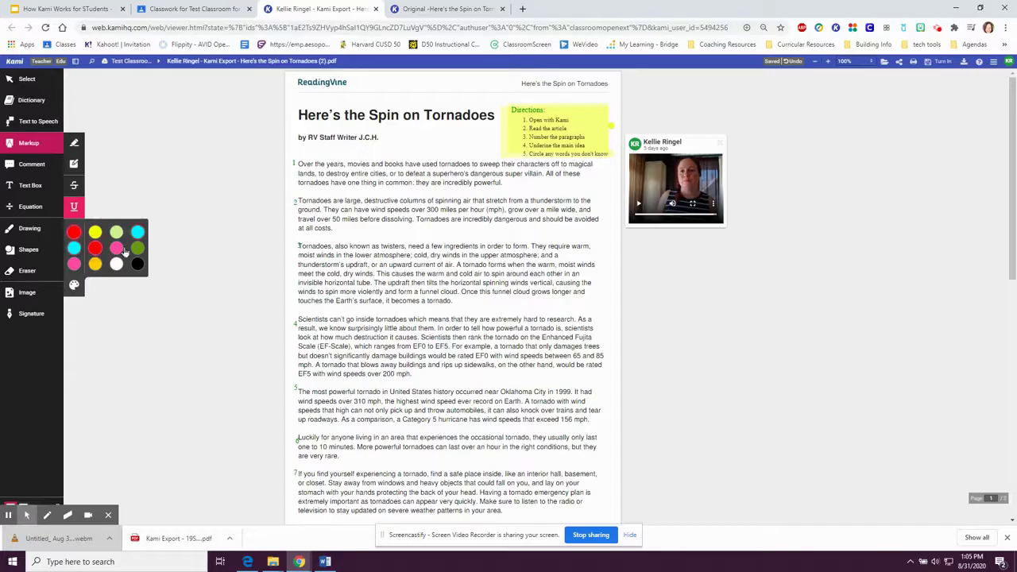
left_click_drag(294, 184, 493, 187)
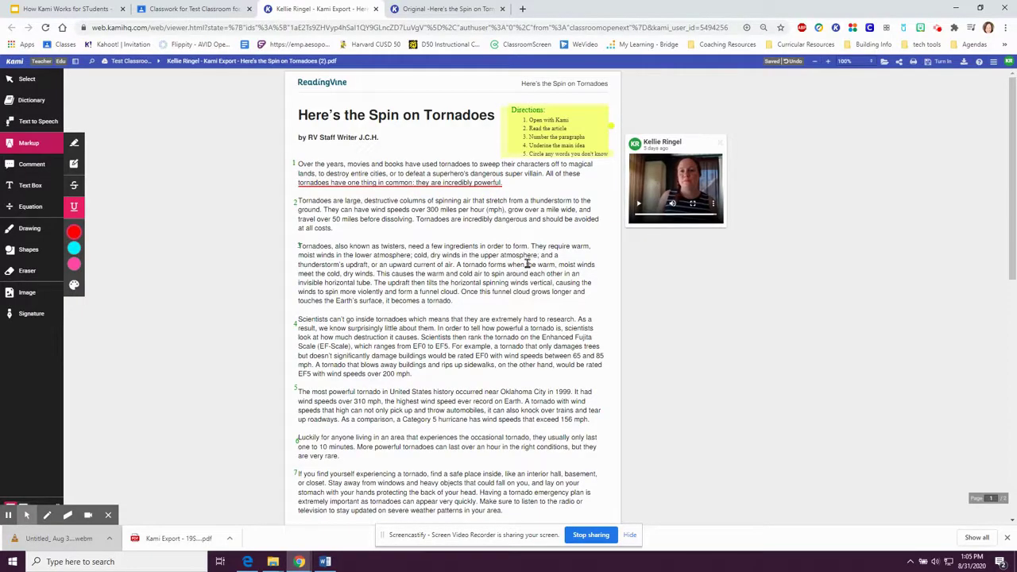
left_click(542, 158)
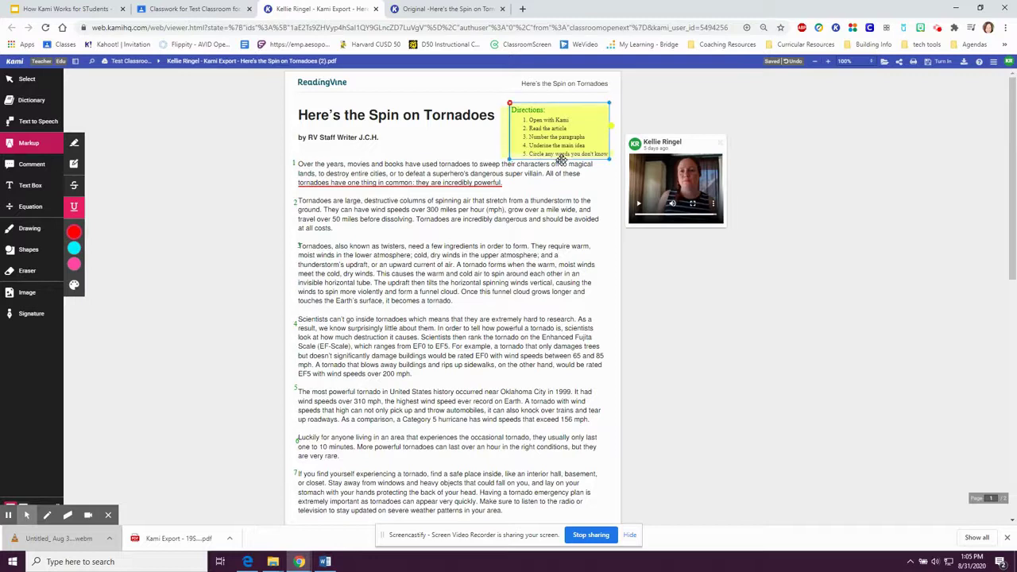
left_click(267, 155)
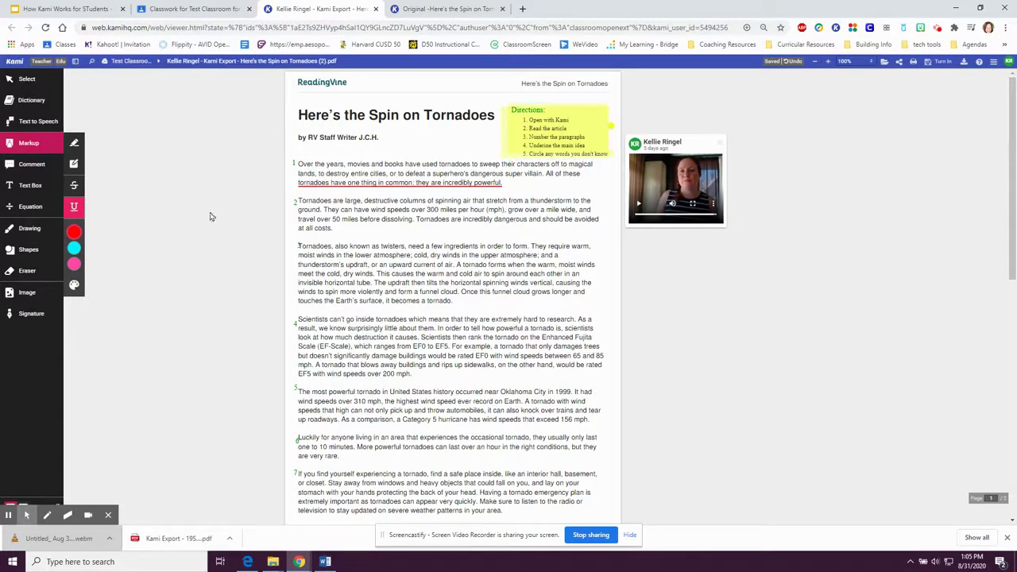
left_click(48, 251)
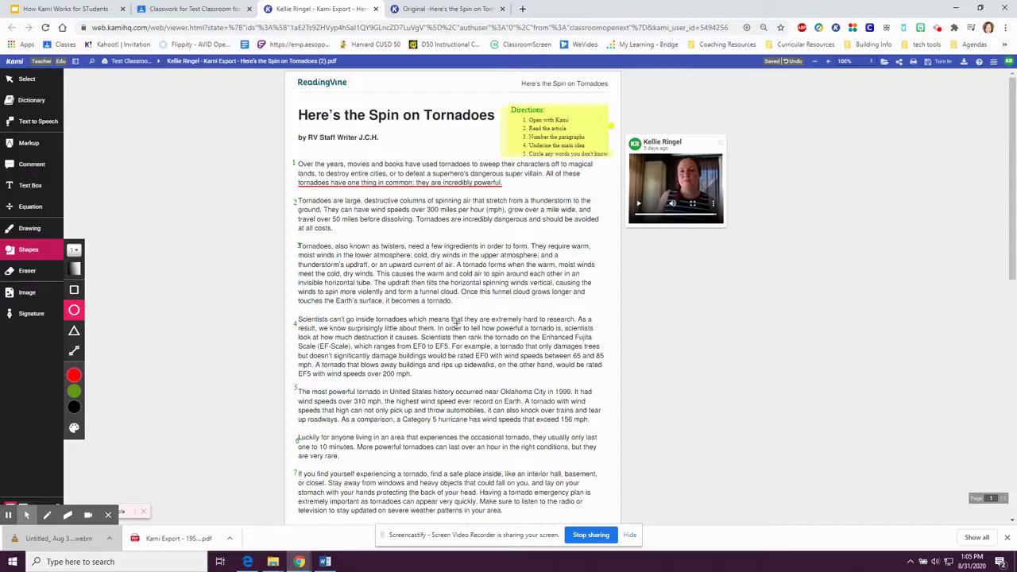
Step: Draw red circles around "Fujita" and "Scale (EF-Scale)" in paragraph 4
left_click(572, 332)
left_click_drag(596, 344, 597, 343)
left_click_drag(296, 342, 355, 352)
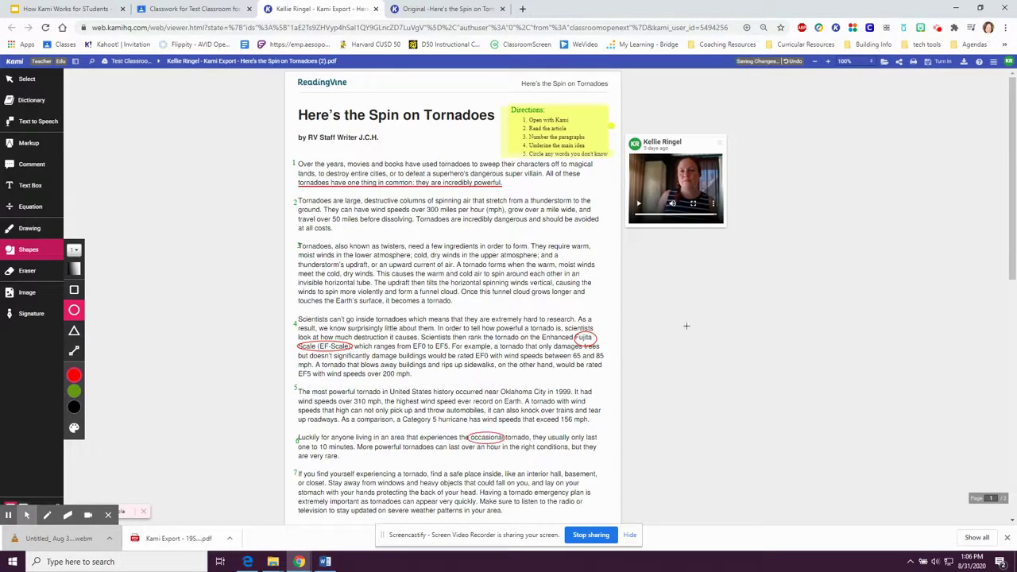
Step: Scroll to the Questions page and play the teacher's voice note asking for complete-sentence answers
scroll(632, 299, "down", 4)
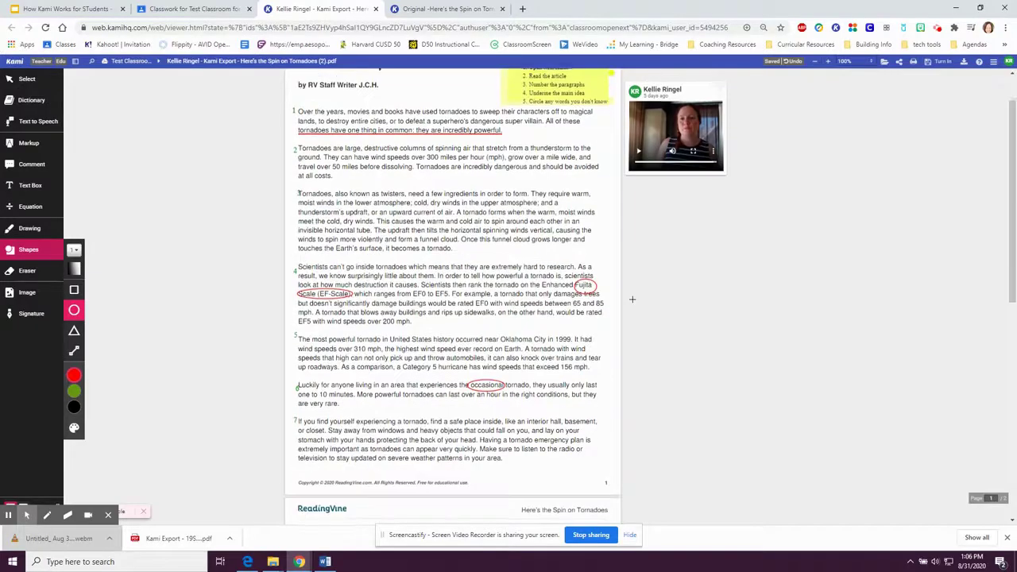
scroll(619, 298, "down", 1)
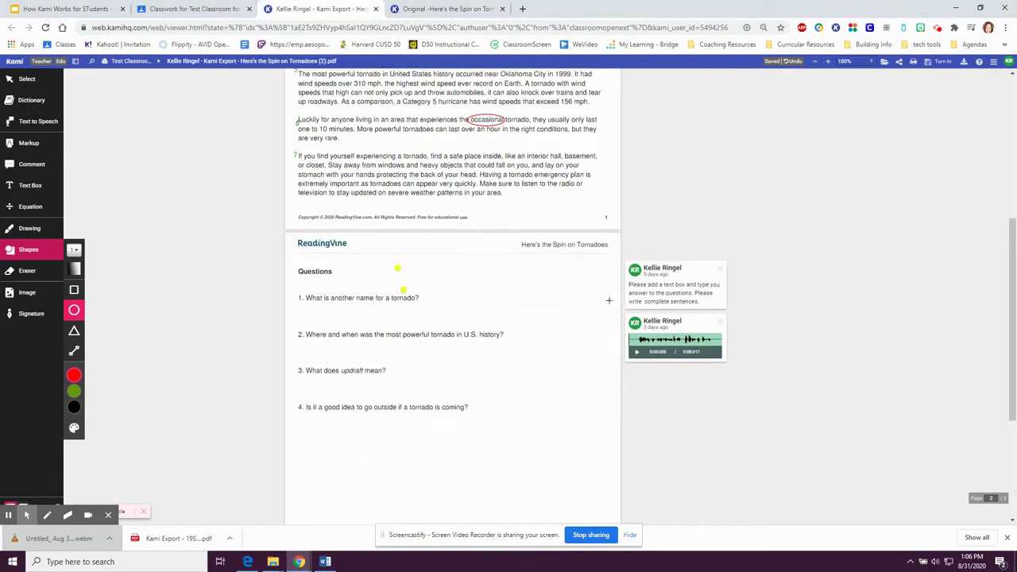
left_click(647, 291)
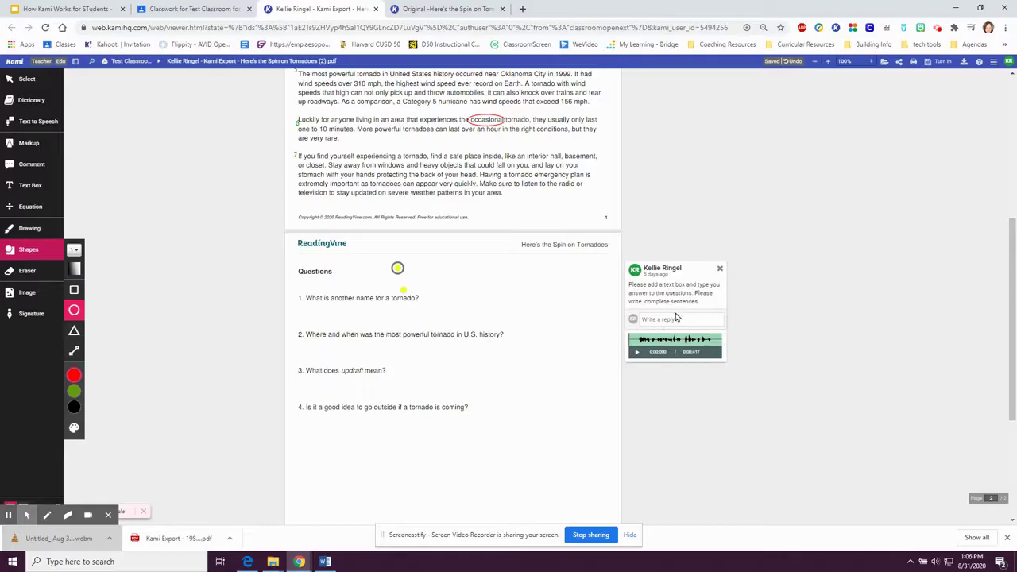
left_click(637, 352)
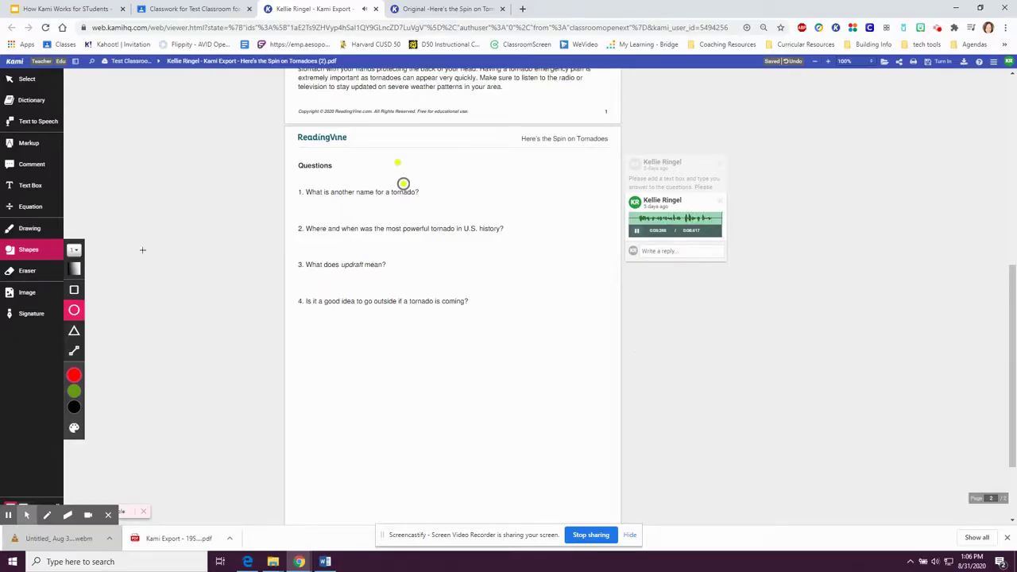
left_click(30, 187)
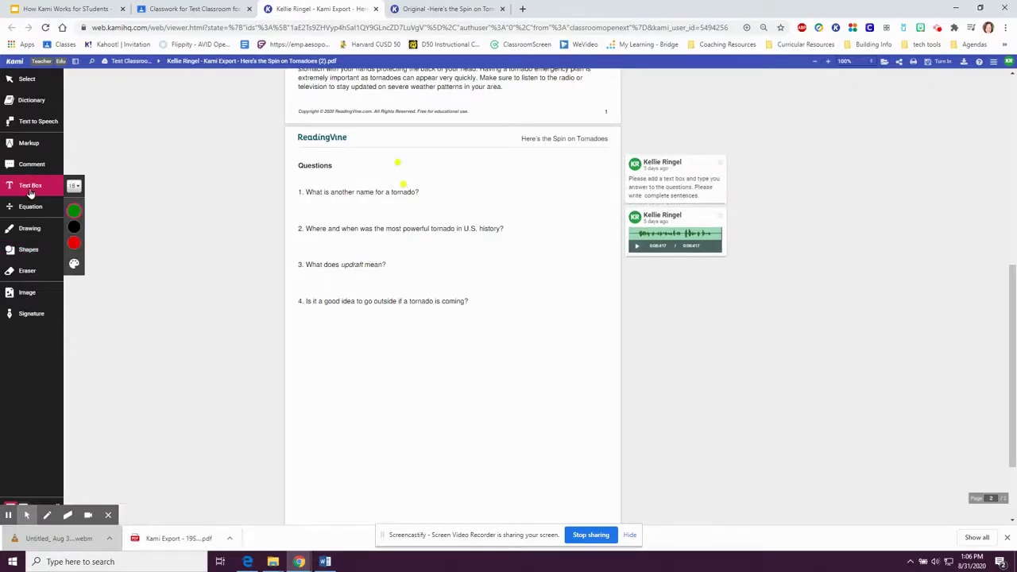
Step: Add a text box under question 1 with the answer beginning "Another name"
left_click(306, 206)
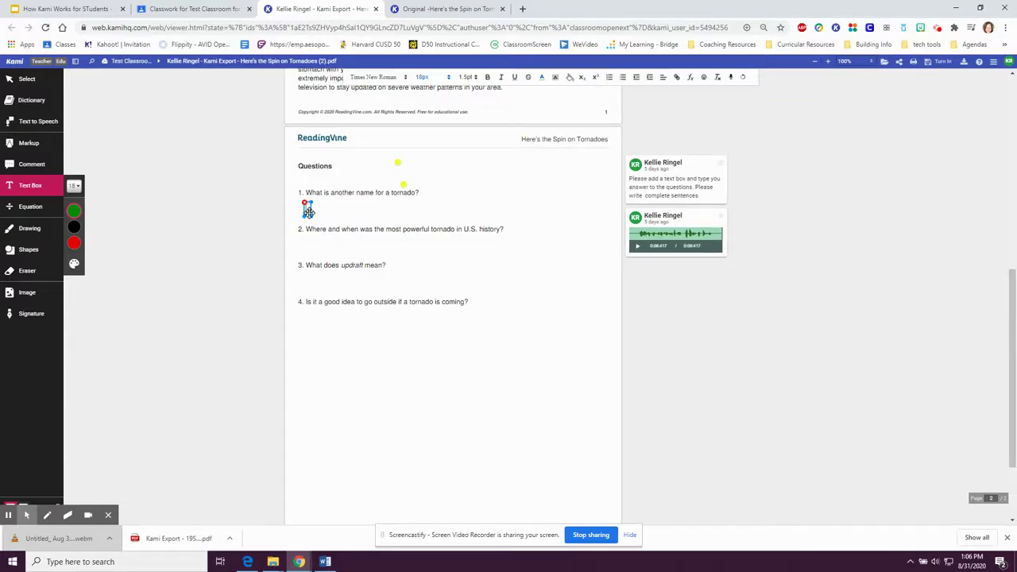
type("and")
type("ther name")
type(" fo")
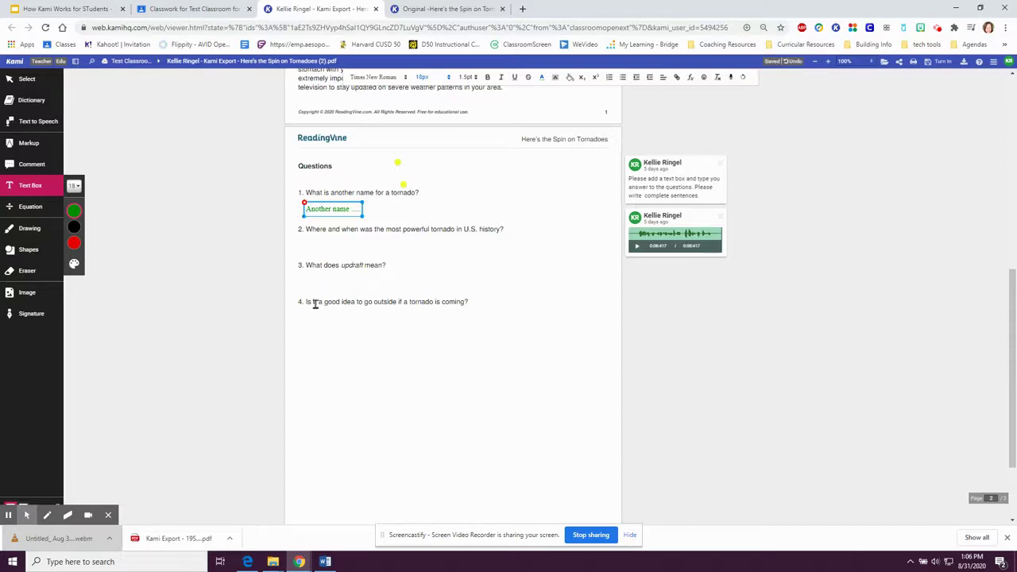
scroll(370, 336, "up", 5)
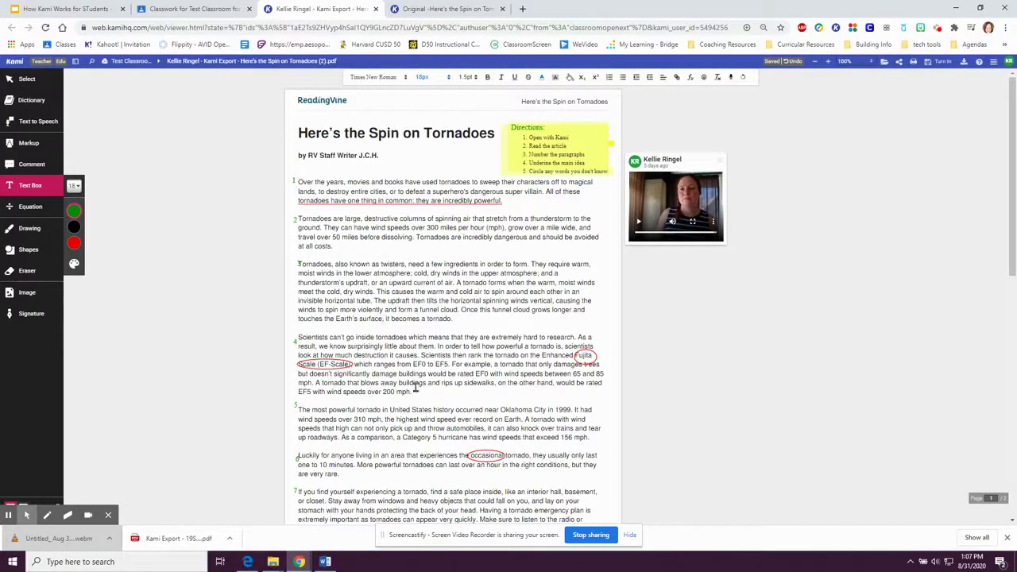
Step: Turn in the tornado PDF and confirm the Tornadoes assignment shows Turned in on Classwork
left_click(939, 69)
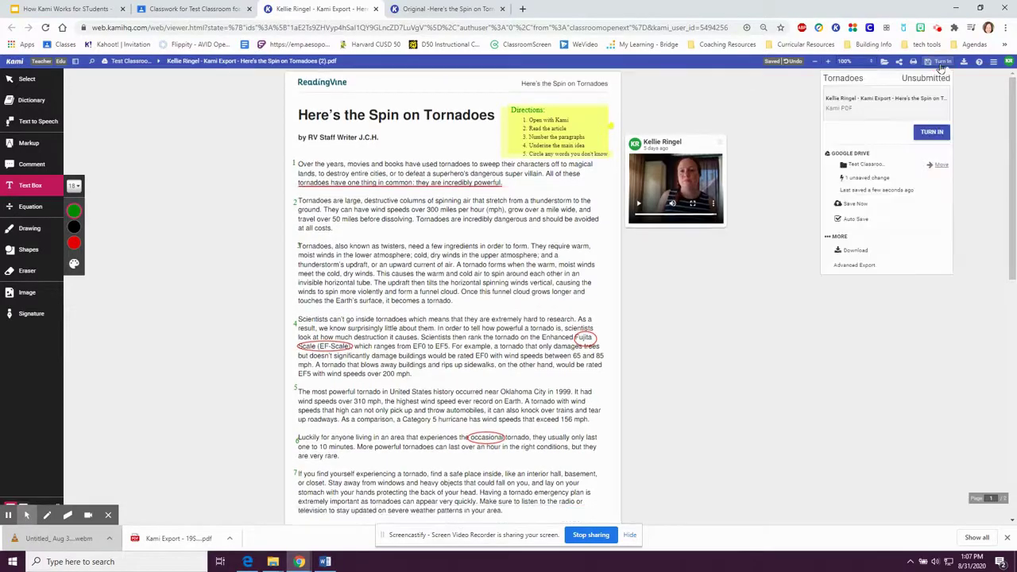
left_click(932, 133)
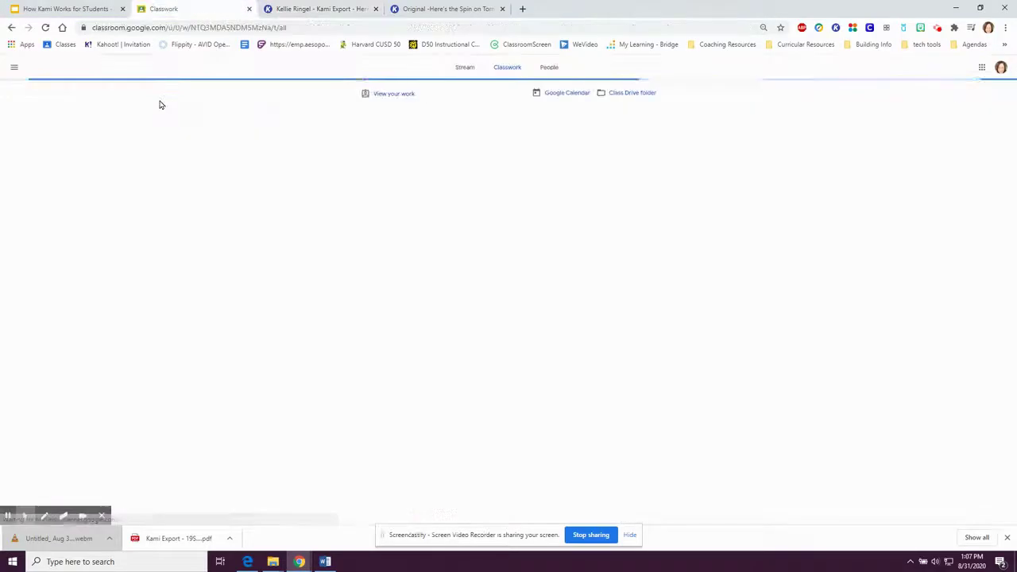
left_click(409, 144)
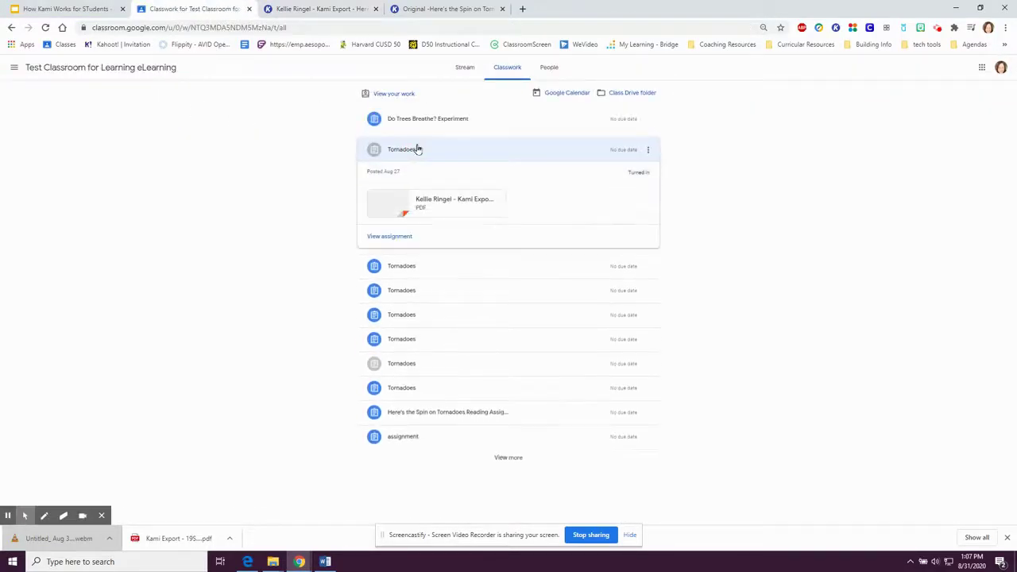